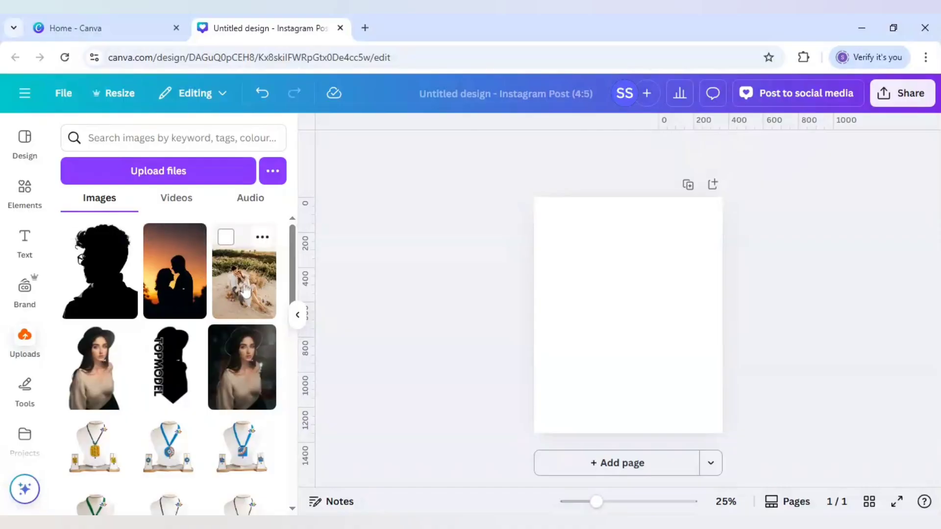
# Step: Add the beach couple photo from Uploads to the blank Instagram post page
pyautogui.click(245, 291)
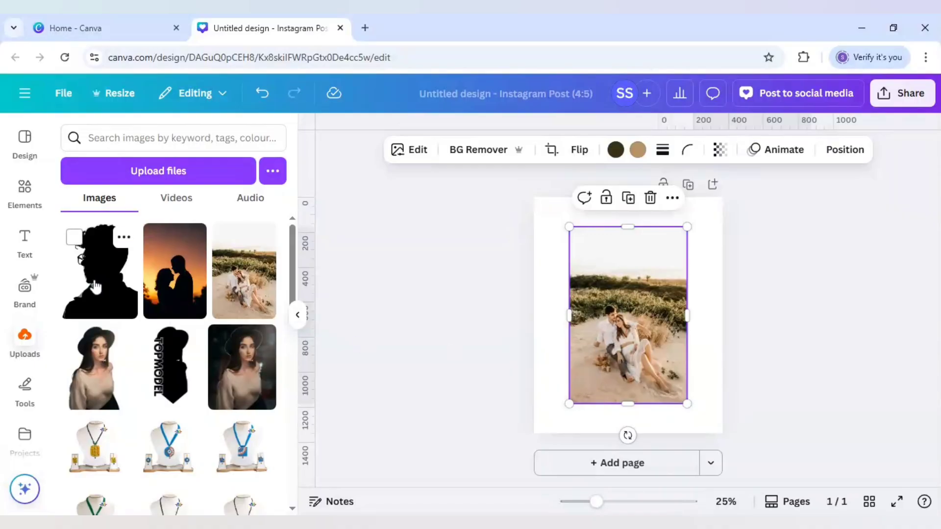
# Step: Add a second page and stretch the man's head silhouette to fill it at 1,080 × 1,350
pyautogui.click(657, 469)
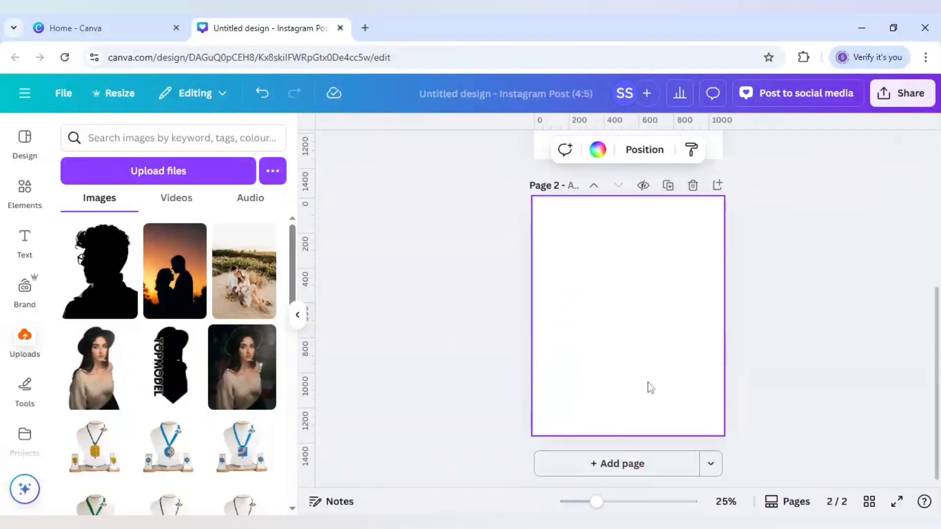
pyautogui.click(101, 270)
pyautogui.moveTo(587, 305); pyautogui.dragTo(584, 304)
pyautogui.moveTo(660, 356); pyautogui.dragTo(728, 431)
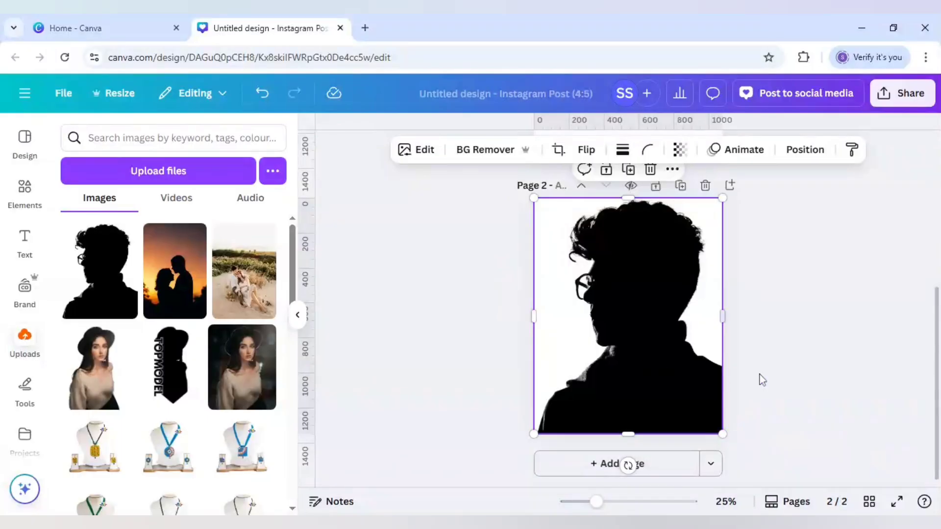
pyautogui.click(762, 380)
pyautogui.scroll(5, 744, 374)
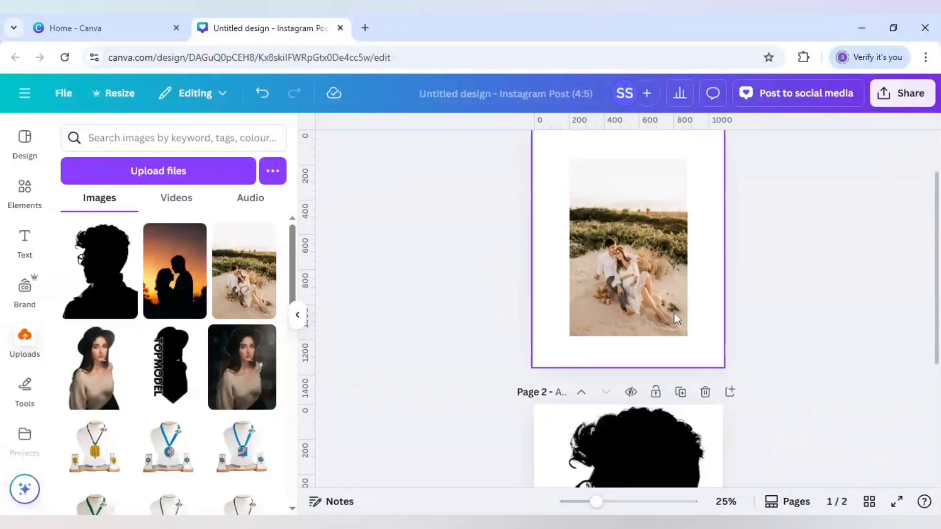
# Step: Enlarge the beach couple photo on page 1 toward the page width and move it down
pyautogui.click(653, 301)
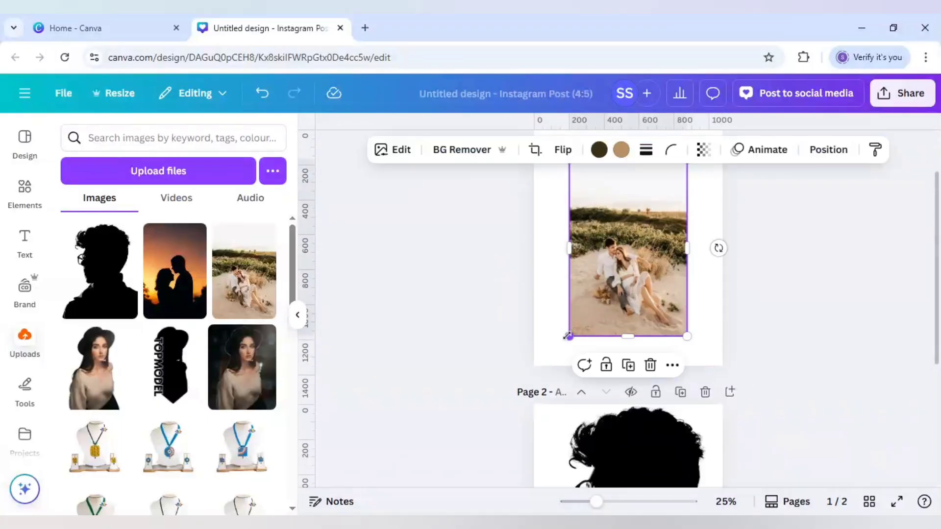
pyautogui.scroll(2, 598, 294)
pyautogui.moveTo(627, 234); pyautogui.dragTo(628, 283)
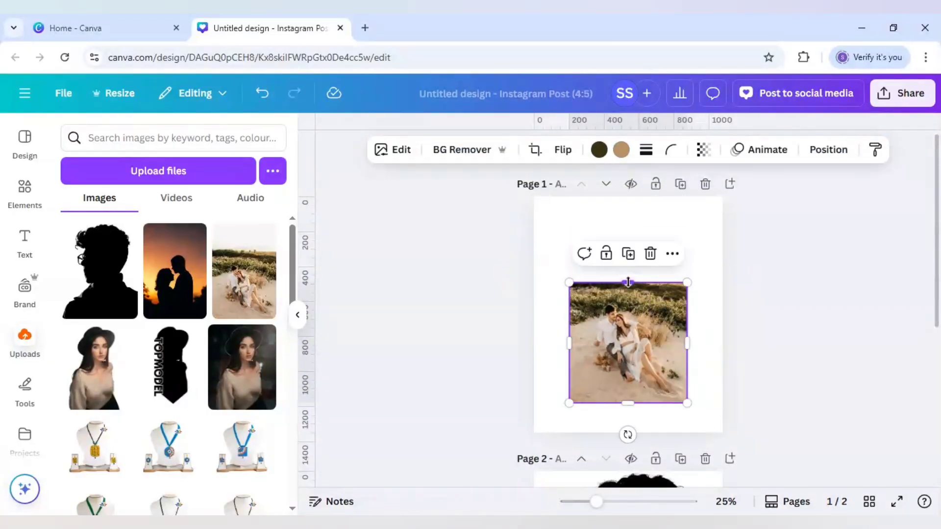
pyautogui.moveTo(585, 397); pyautogui.dragTo(564, 420)
pyautogui.moveTo(685, 323); pyautogui.dragTo(760, 293)
pyautogui.moveTo(696, 335); pyautogui.dragTo(689, 361)
# Step: Widen the photo past the page edges and settle it across the lower half
pyautogui.moveTo(723, 293); pyautogui.dragTo(750, 273)
pyautogui.moveTo(689, 333); pyautogui.dragTo(689, 355)
pyautogui.moveTo(745, 296); pyautogui.dragTo(760, 279)
pyautogui.moveTo(745, 309); pyautogui.dragTo(745, 328)
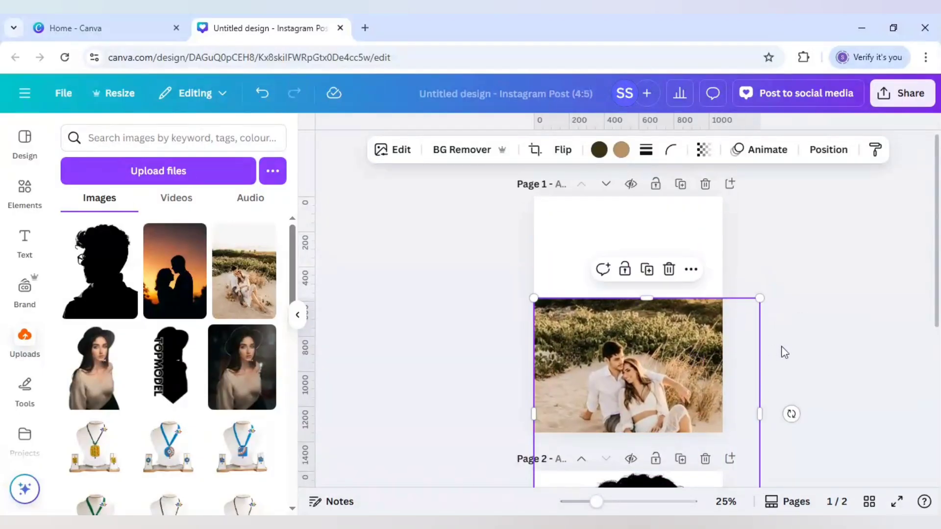
pyautogui.moveTo(679, 361); pyautogui.dragTo(678, 351)
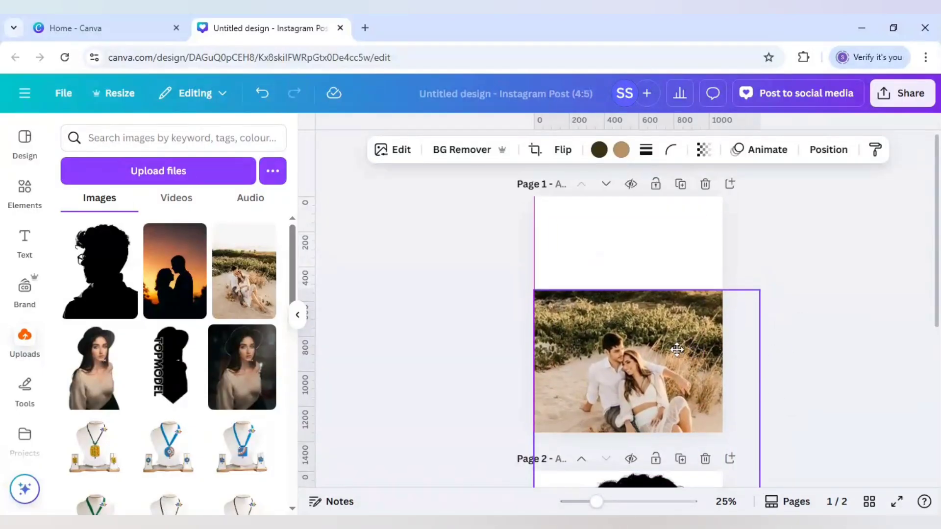
pyautogui.click(498, 417)
pyautogui.scroll(-3, 498, 416)
pyautogui.click(657, 419)
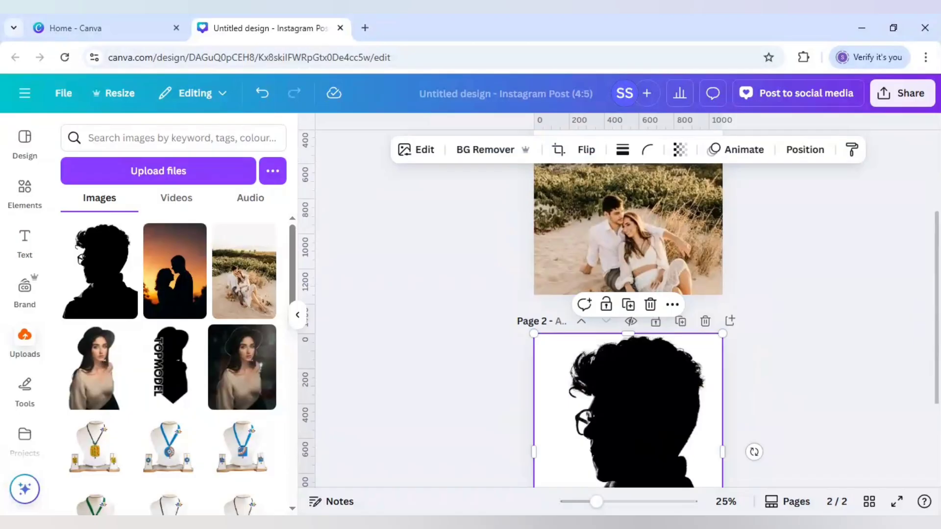
# Step: Paste the head silhouette copy onto page 1 and set its transparency to 37
pyautogui.click(494, 363)
pyautogui.scroll(3, 594, 338)
pyautogui.click(595, 337)
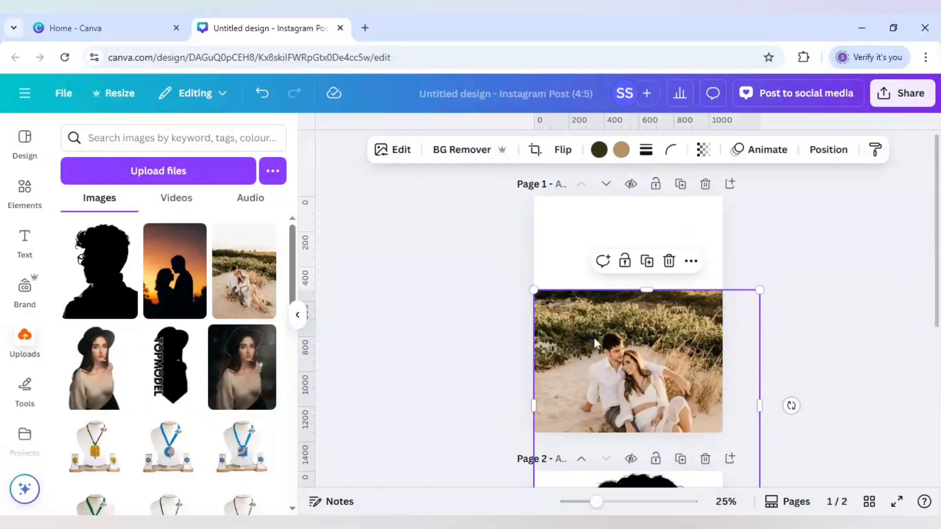
pyautogui.hotkey('ctrl', 'z')
pyautogui.click(680, 150)
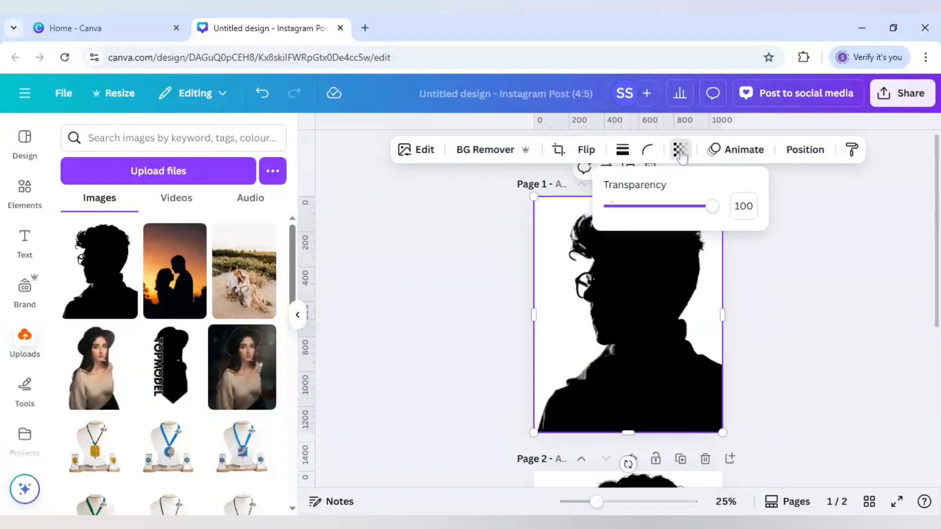
pyautogui.moveTo(710, 206); pyautogui.dragTo(649, 216)
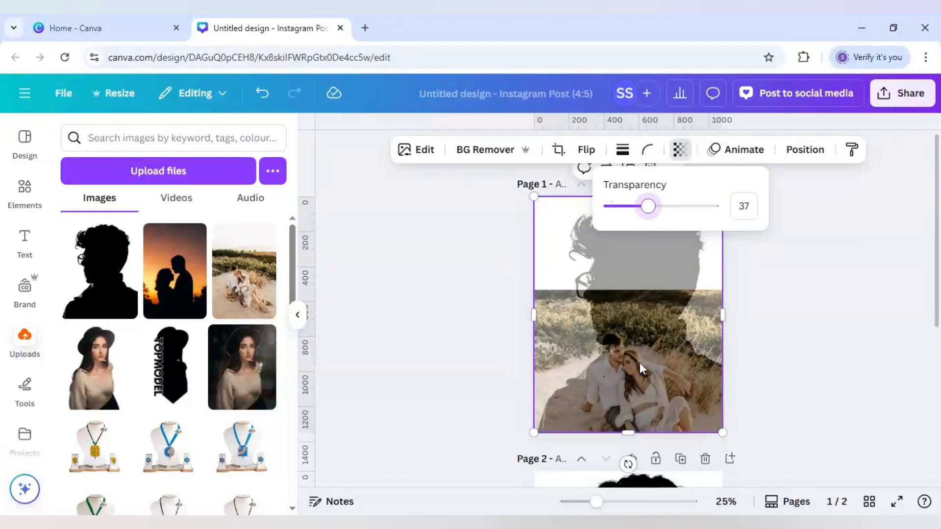
pyautogui.click(640, 363)
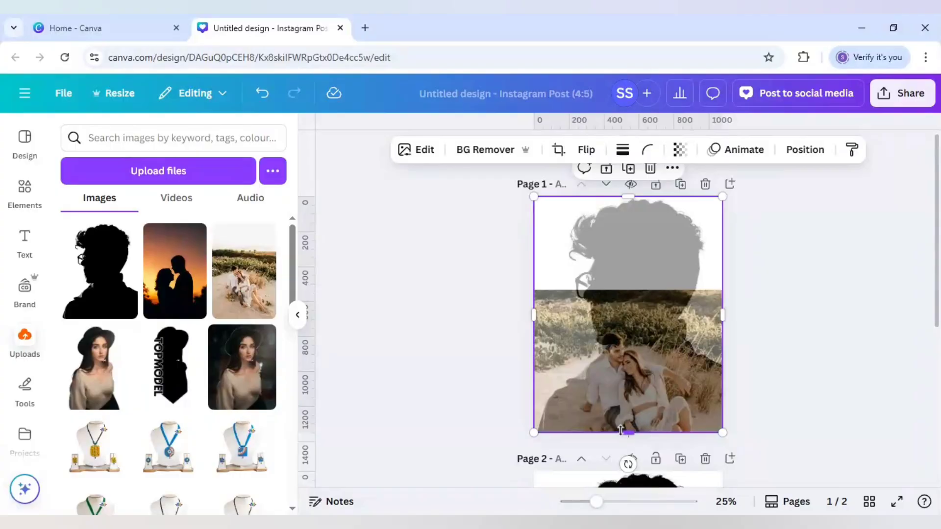
# Step: Lower the beach photo and stretch the silhouette's bottom edge down to 1,080 × 740
pyautogui.moveTo(623, 365); pyautogui.dragTo(625, 395)
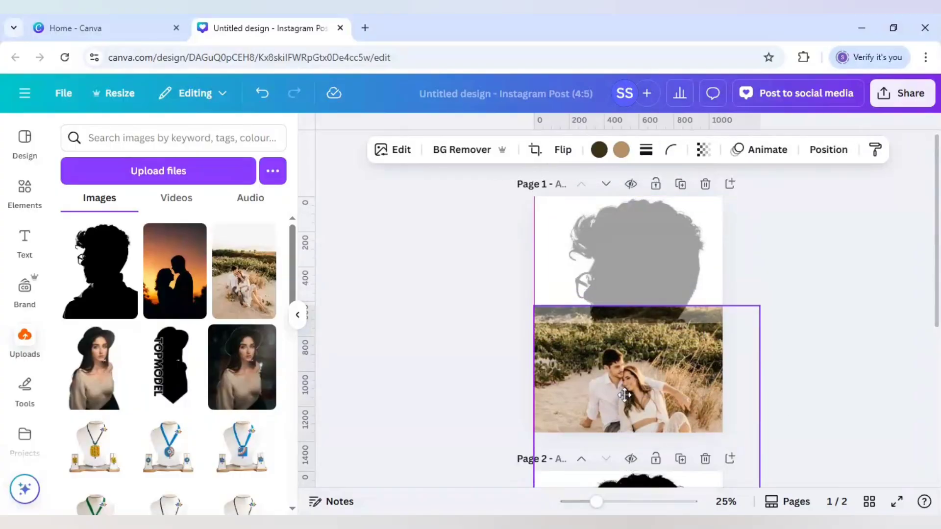
pyautogui.click(590, 248)
pyautogui.moveTo(602, 324); pyautogui.dragTo(625, 328)
# Step: Search the apps for 'blend' and open Image Blender for the beach photo
pyautogui.click(643, 382)
pyautogui.scroll(-2, 27, 387)
pyautogui.click(26, 418)
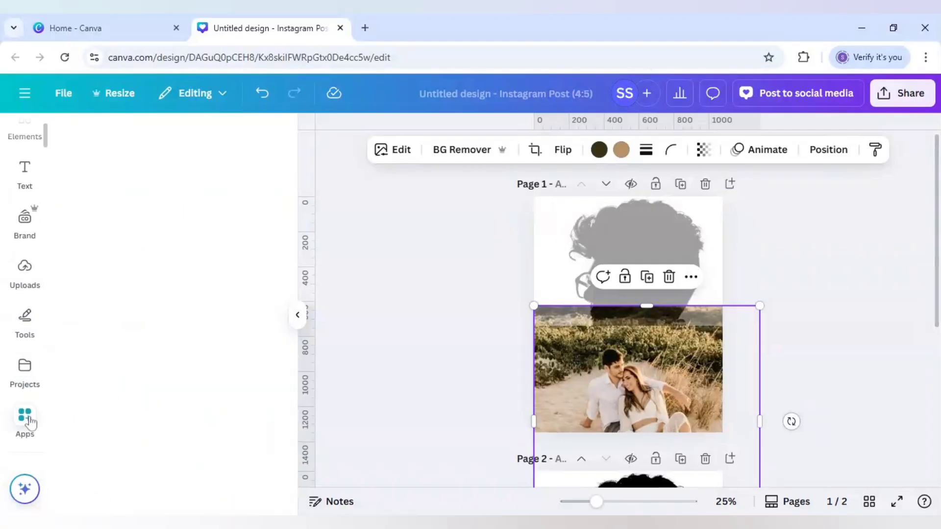
pyautogui.write('blend')
pyautogui.press('Return')
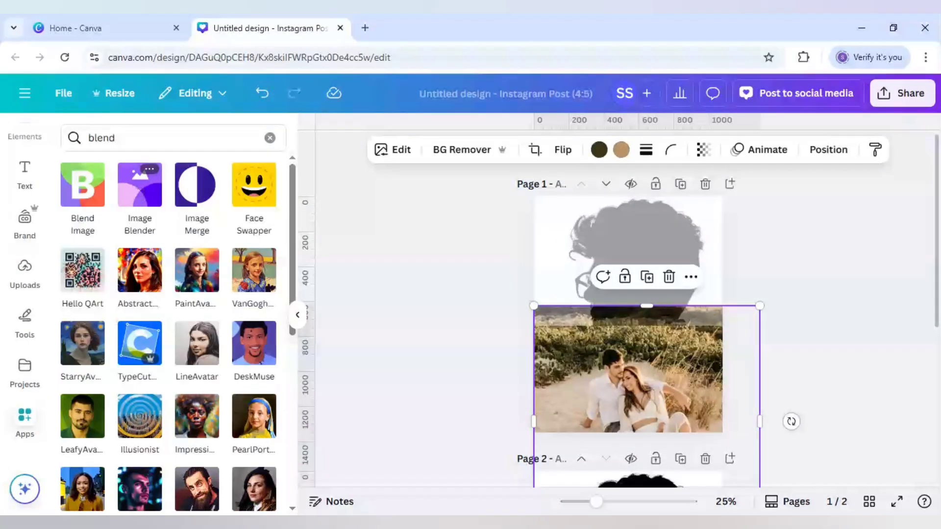
pyautogui.click(135, 191)
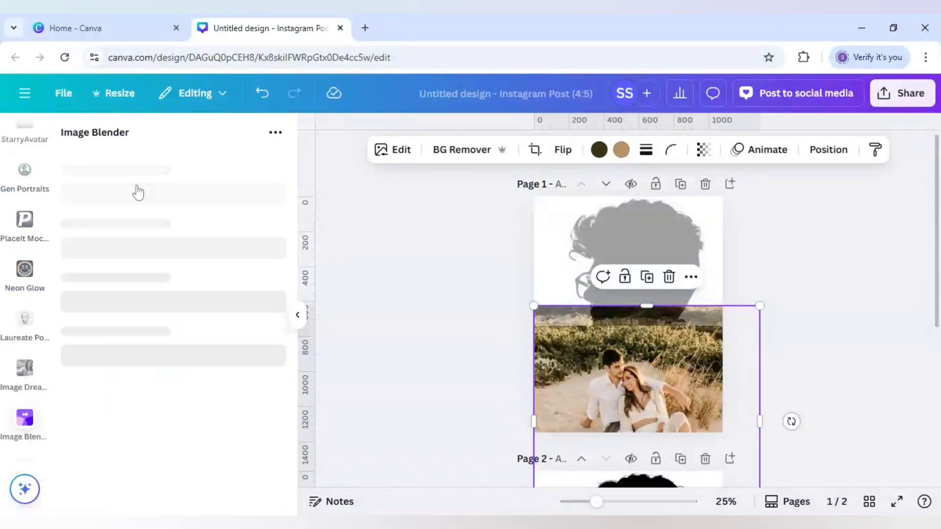
# Step: Apply a Linear blend to the beach photo so its top fades to white, tuning the fade line
pyautogui.moveTo(647, 306); pyautogui.dragTo(647, 272)
pyautogui.click(120, 266)
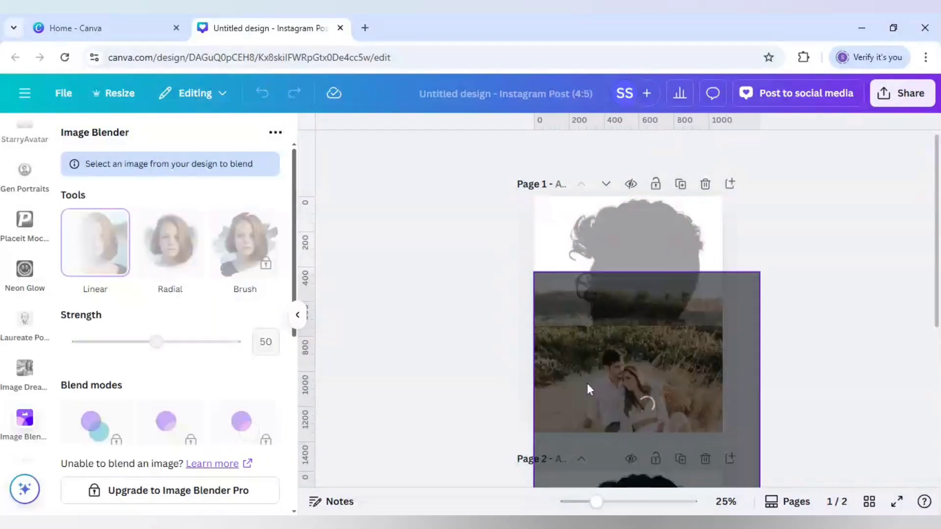
pyautogui.click(599, 384)
pyautogui.moveTo(648, 435); pyautogui.dragTo(571, 293)
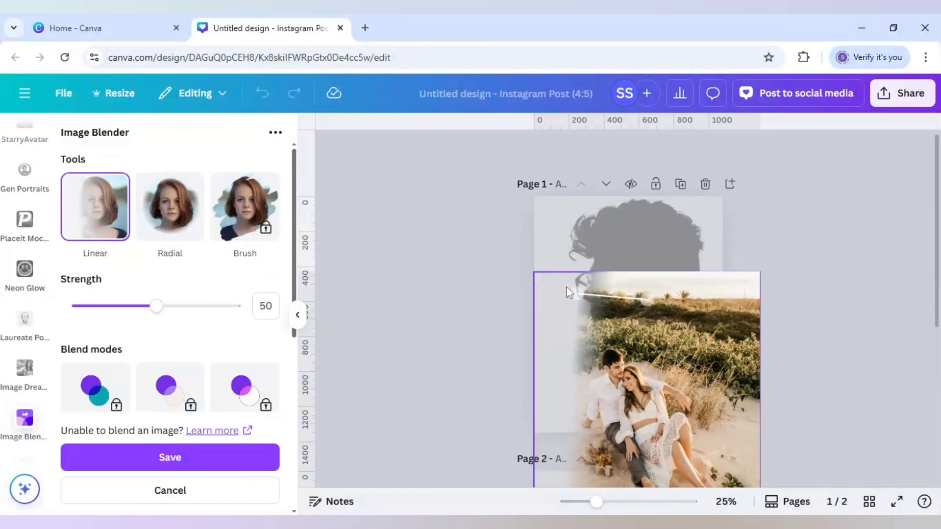
pyautogui.moveTo(647, 299); pyautogui.dragTo(583, 417)
pyautogui.moveTo(578, 294); pyautogui.dragTo(582, 326)
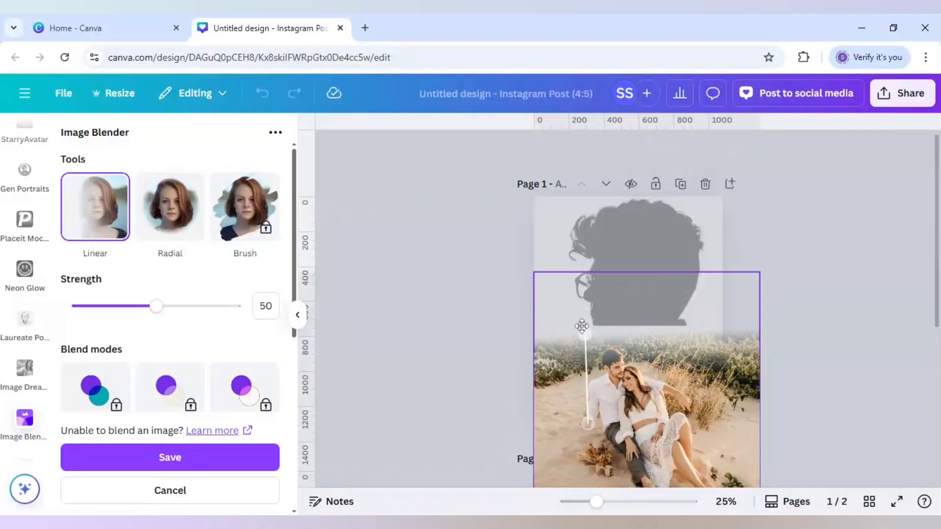
pyautogui.moveTo(582, 335)
pyautogui.mouseDown()
pyautogui.moveTo(593, 339)
pyautogui.moveTo(576, 342)
pyautogui.mouseUp()
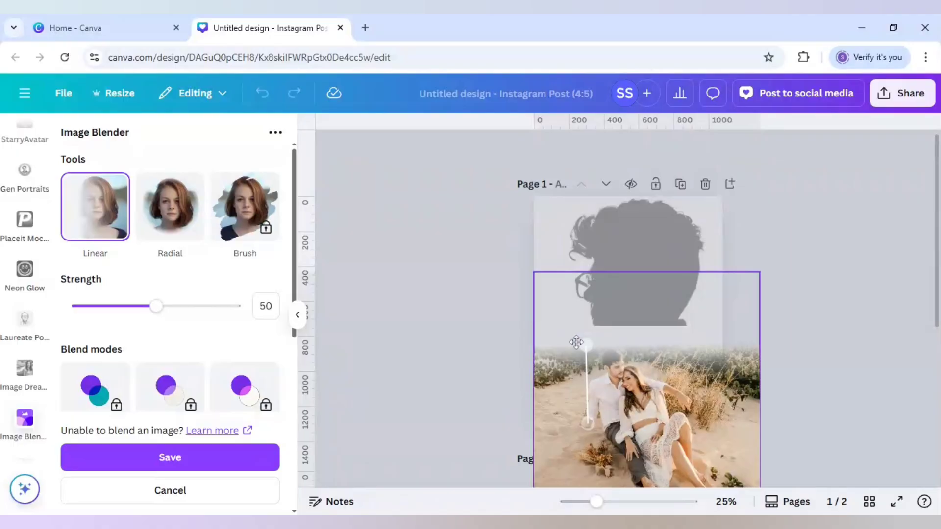
pyautogui.moveTo(584, 346); pyautogui.dragTo(578, 337)
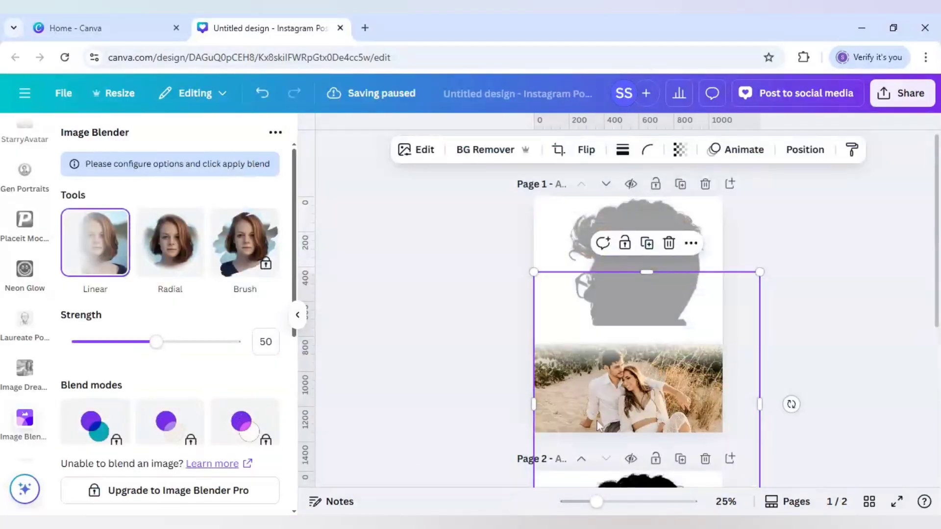
# Step: Delete the grey head silhouette from page 1
pyautogui.click(584, 243)
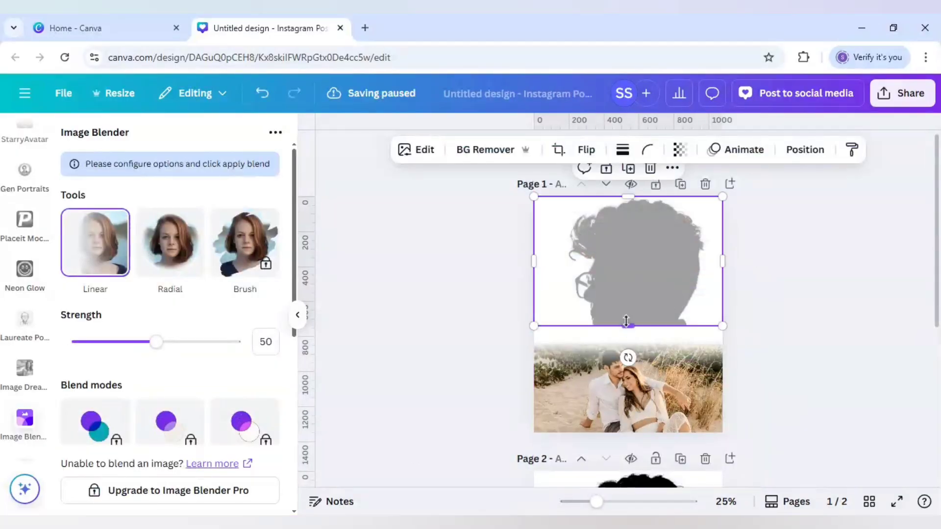
pyautogui.moveTo(635, 371); pyautogui.dragTo(627, 333)
pyautogui.press('Delete')
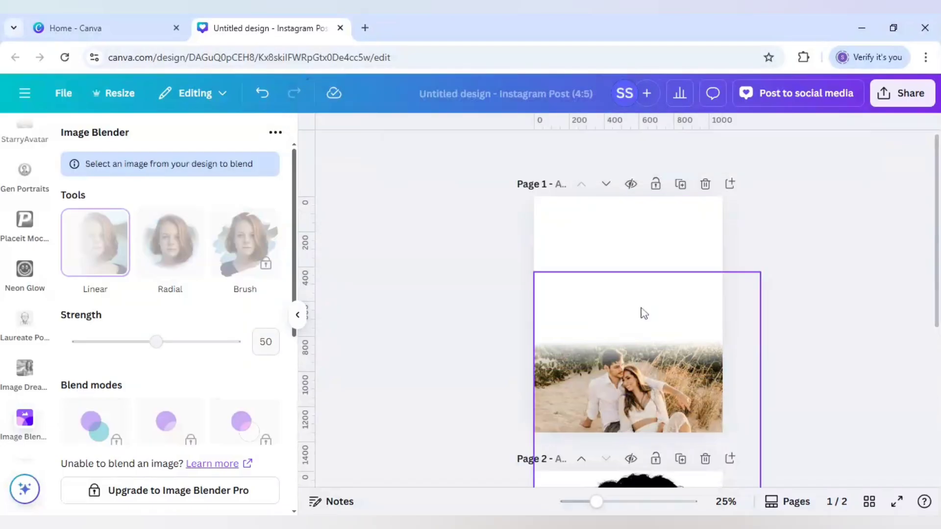
# Step: Show the uploaded images in the side panel
pyautogui.click(615, 255)
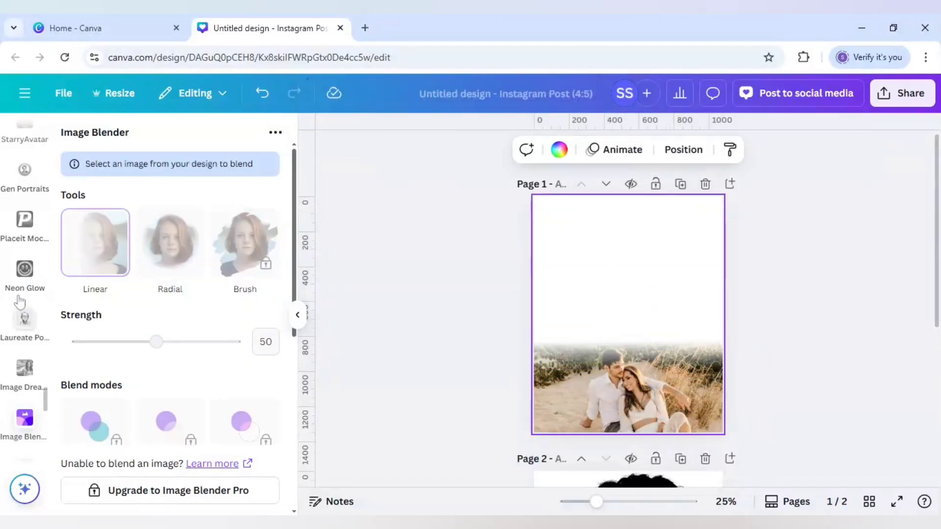
pyautogui.scroll(15, 22, 282)
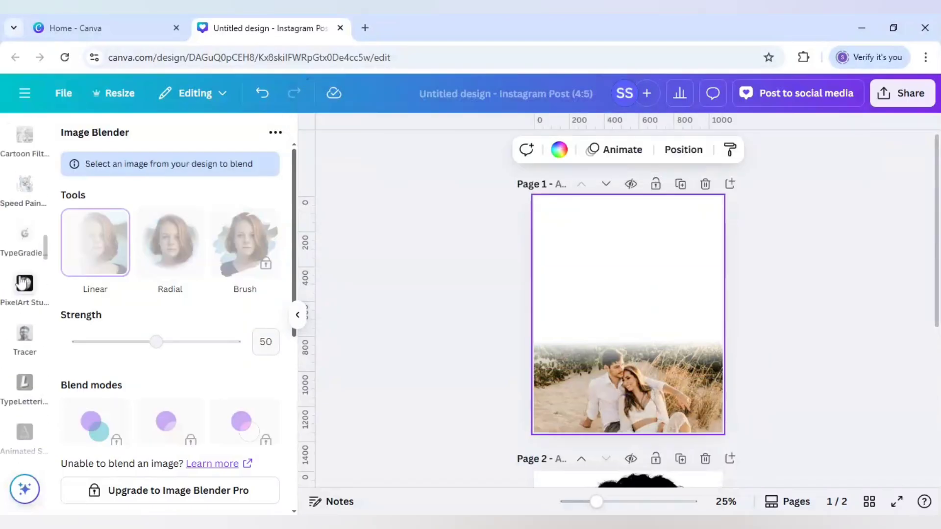
pyautogui.scroll(15, 20, 283)
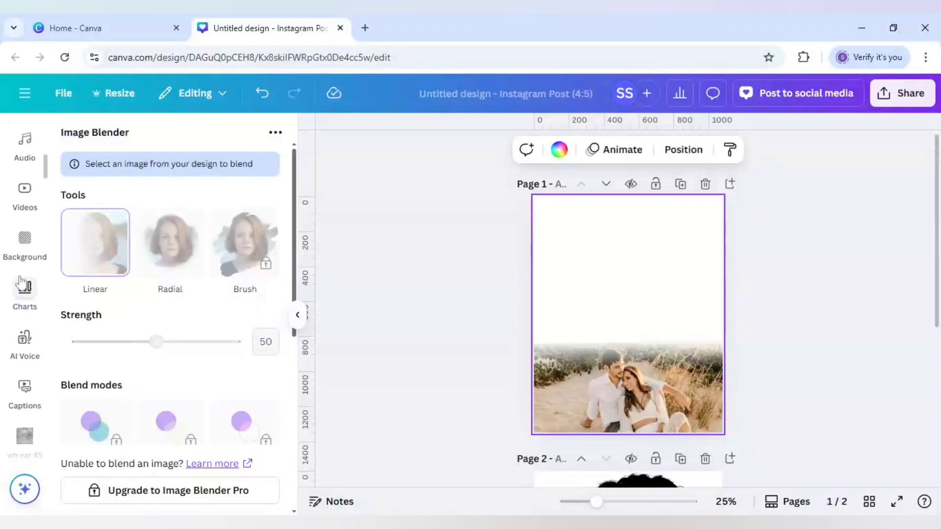
pyautogui.scroll(8, 20, 283)
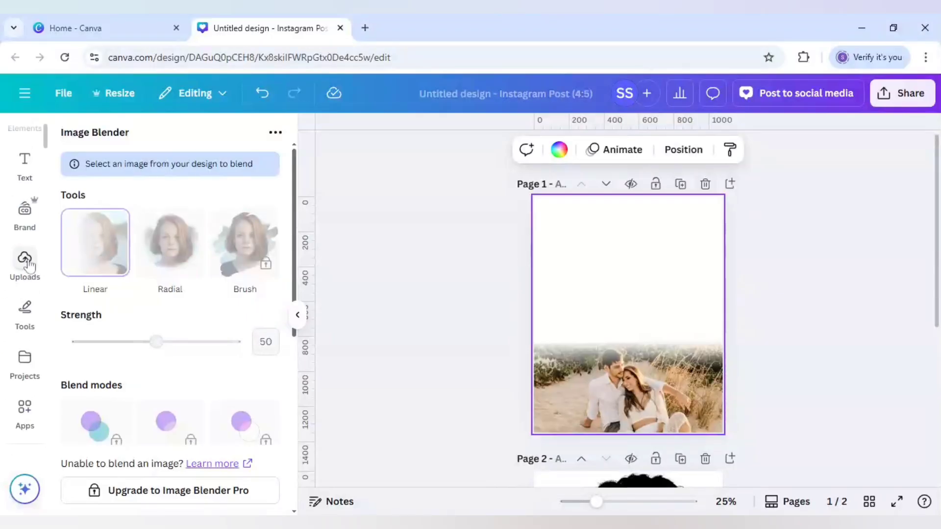
pyautogui.click(25, 256)
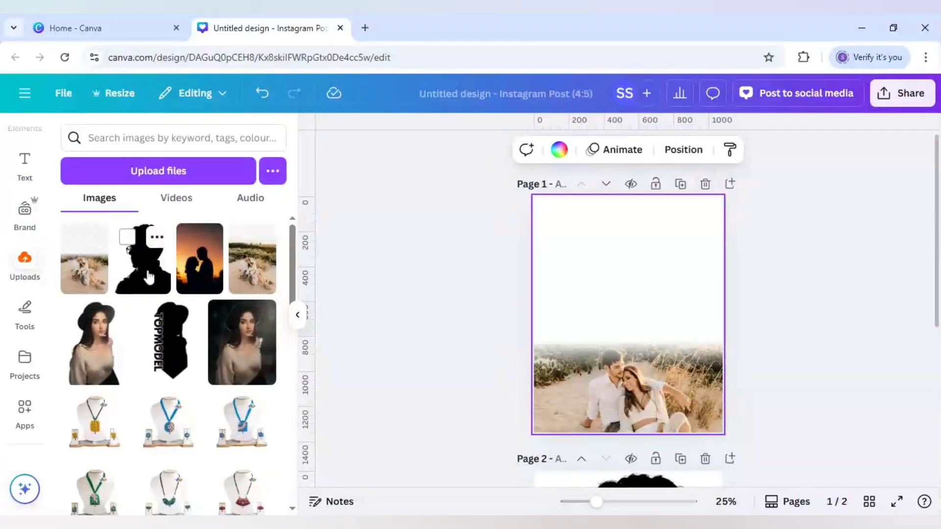
# Step: Add the sunset couple photo, remove its background, raise it and send it to the back
pyautogui.click(191, 279)
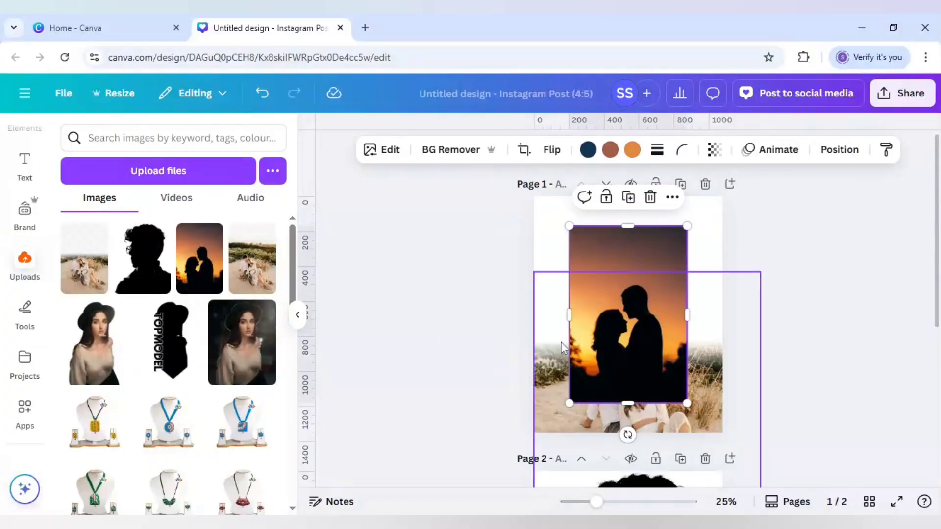
pyautogui.click(461, 152)
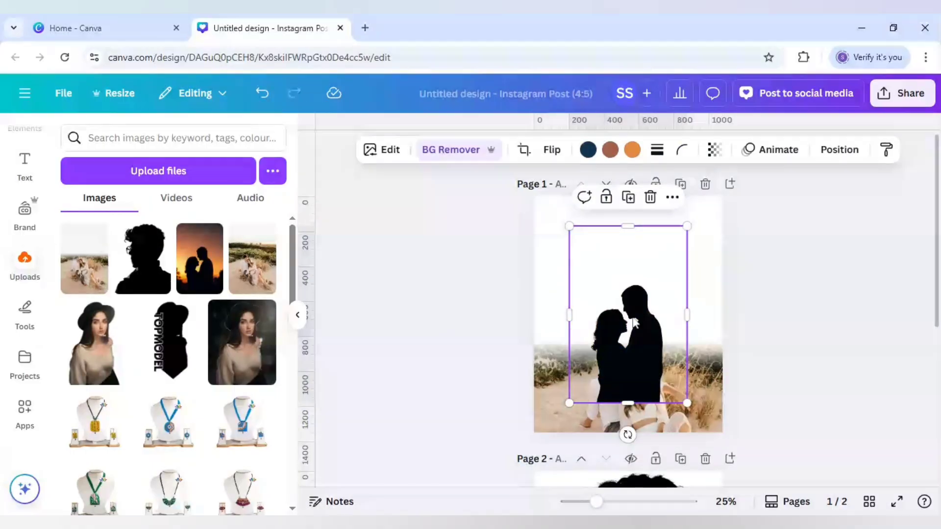
pyautogui.moveTo(651, 358); pyautogui.dragTo(650, 319)
pyautogui.rightClick(652, 261)
pyautogui.moveTo(695, 255)
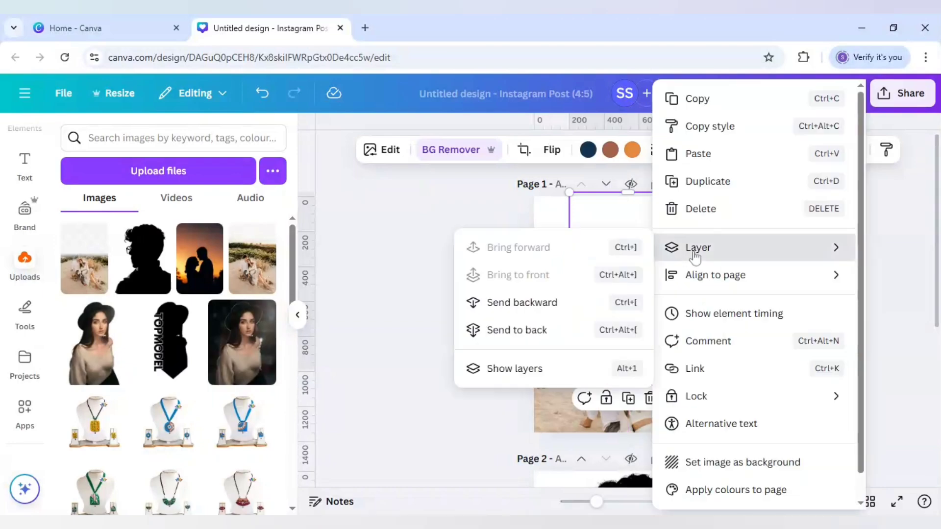
pyautogui.click(519, 330)
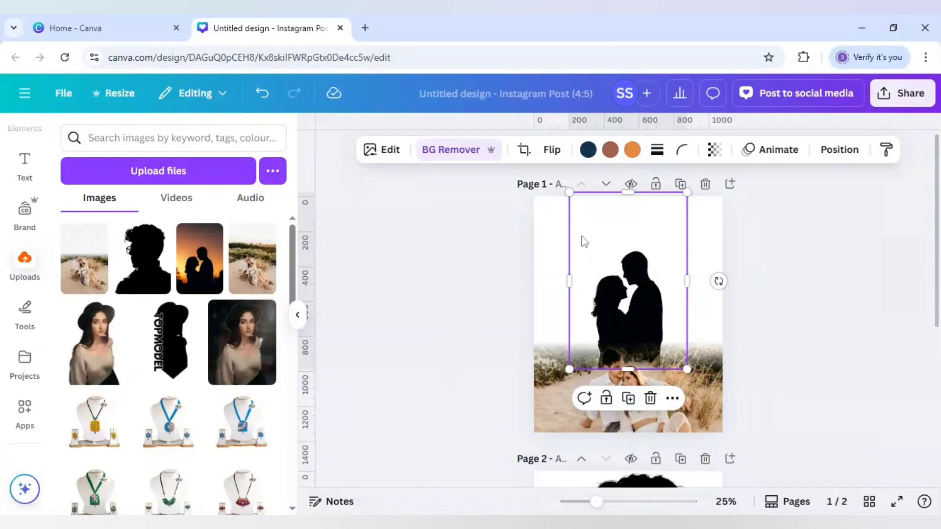
pyautogui.scroll(-3, 625, 471)
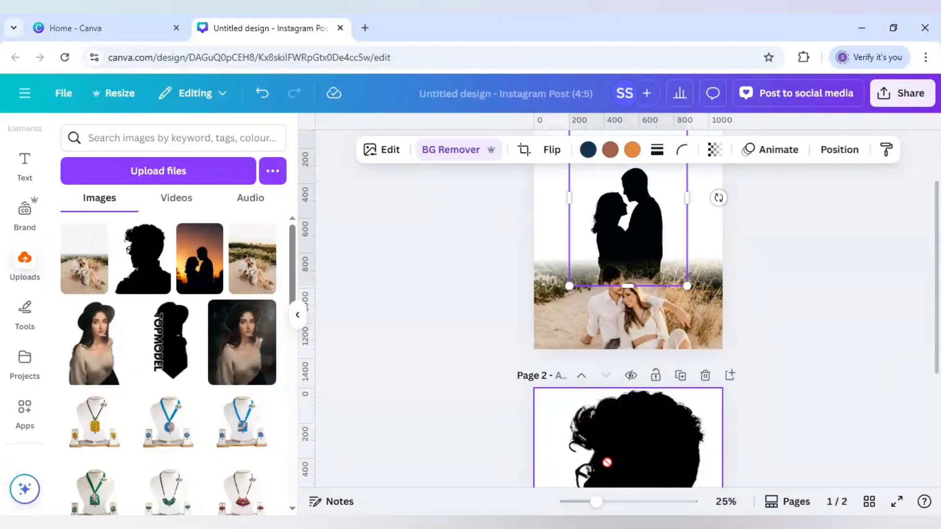
# Step: Paste the head silhouette onto Page 1 at transparency 53 and crop its top off
pyautogui.click(623, 437)
pyautogui.click(419, 332)
pyautogui.scroll(3, 555, 290)
pyautogui.click(555, 290)
pyautogui.hotkey('ctrl', 'v')
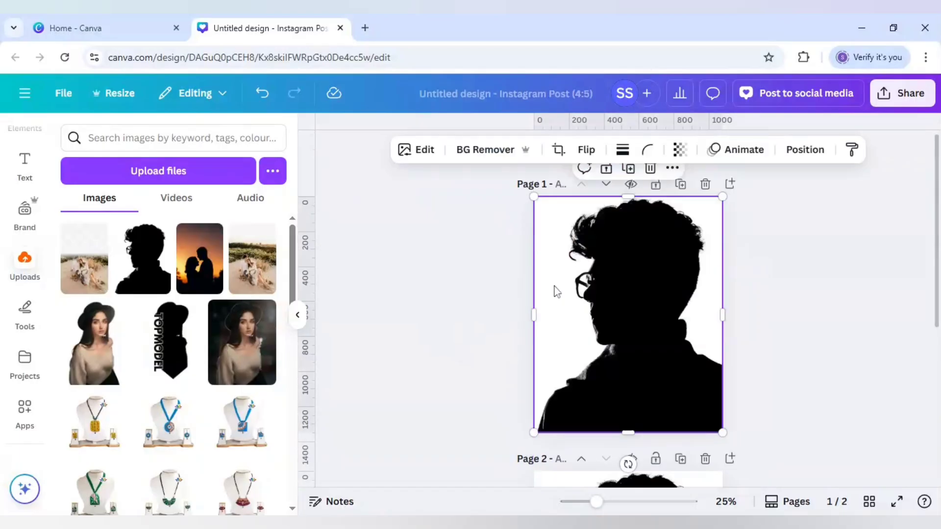
pyautogui.click(679, 150)
pyautogui.moveTo(710, 206); pyautogui.dragTo(664, 206)
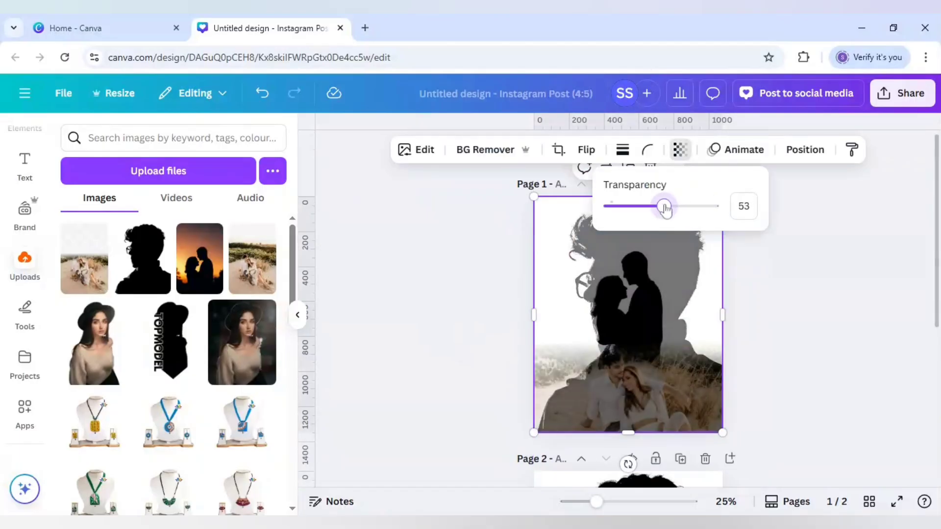
pyautogui.click(548, 265)
pyautogui.moveTo(628, 197); pyautogui.dragTo(629, 286)
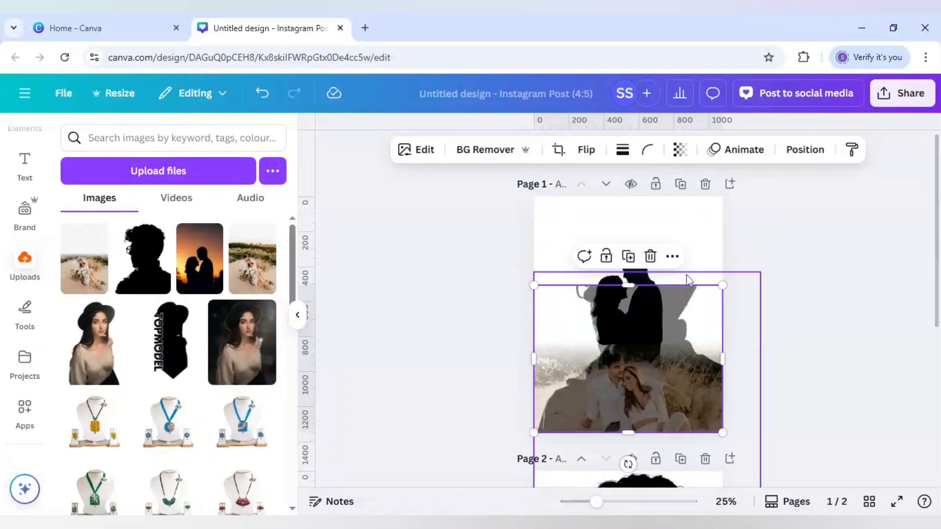
pyautogui.click(686, 267)
# Step: Crop, enlarge and centre the black couple silhouette on Page 1
pyautogui.moveTo(662, 265); pyautogui.dragTo(665, 259)
pyautogui.moveTo(643, 208); pyautogui.dragTo(642, 245)
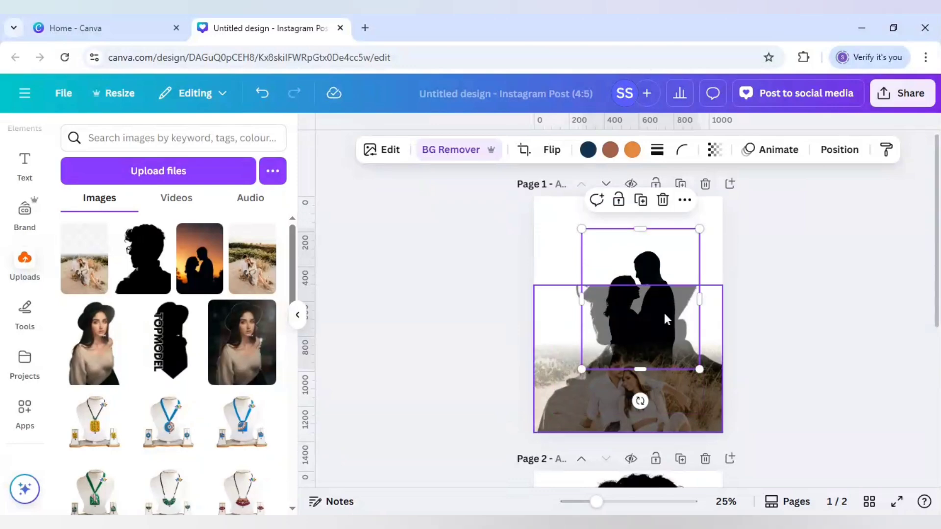
pyautogui.moveTo(573, 224); pyautogui.dragTo(564, 207)
pyautogui.moveTo(622, 269); pyautogui.dragTo(637, 270)
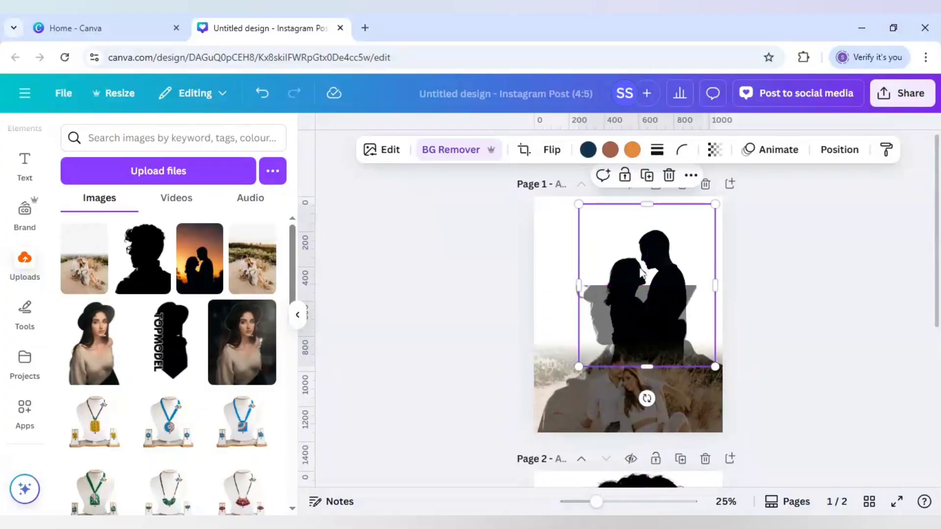
pyautogui.click(563, 250)
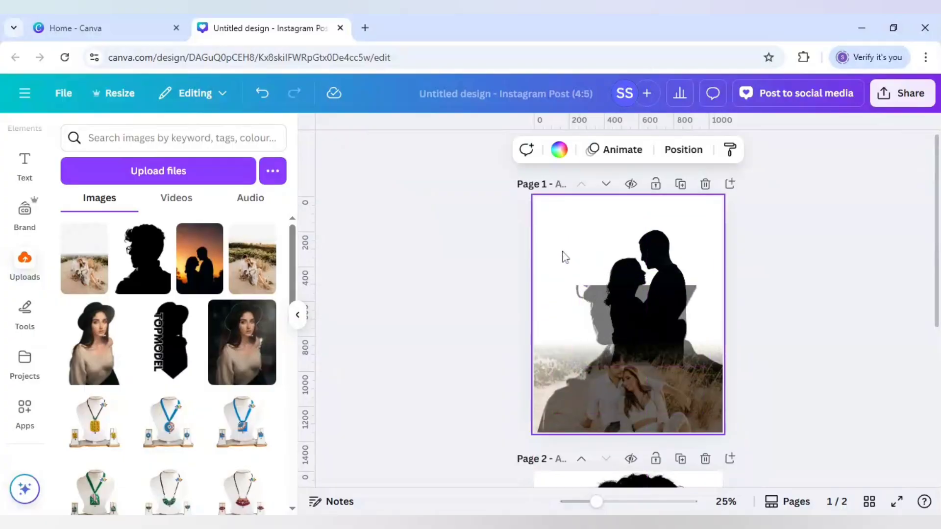
# Step: Readjust the grey head silhouette's crop and size, then undo the beach photo's upward stretch
pyautogui.click(559, 295)
pyautogui.moveTo(573, 284); pyautogui.dragTo(571, 199)
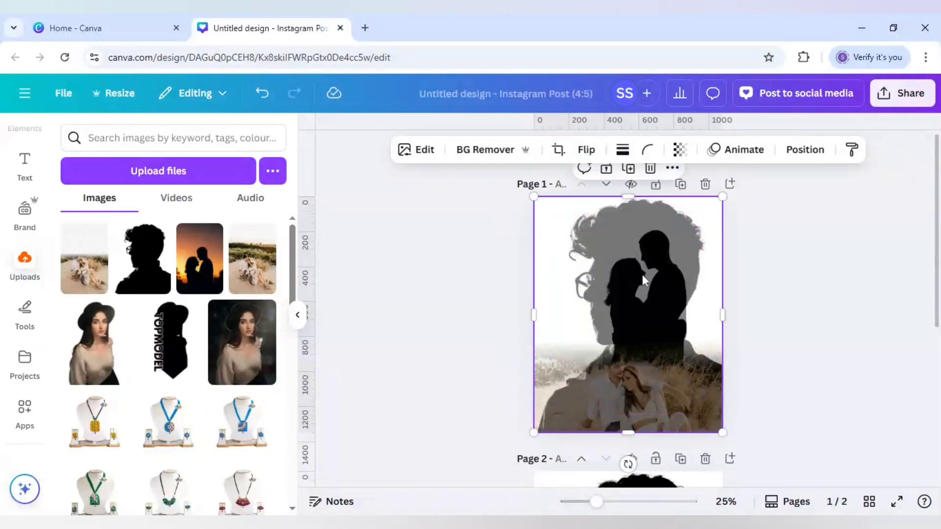
pyautogui.moveTo(628, 197); pyautogui.dragTo(642, 243)
pyautogui.click(672, 241)
pyautogui.moveTo(578, 202)
pyautogui.mouseDown()
pyautogui.moveTo(562, 190)
pyautogui.moveTo(571, 195)
pyautogui.mouseUp()
pyautogui.click(561, 291)
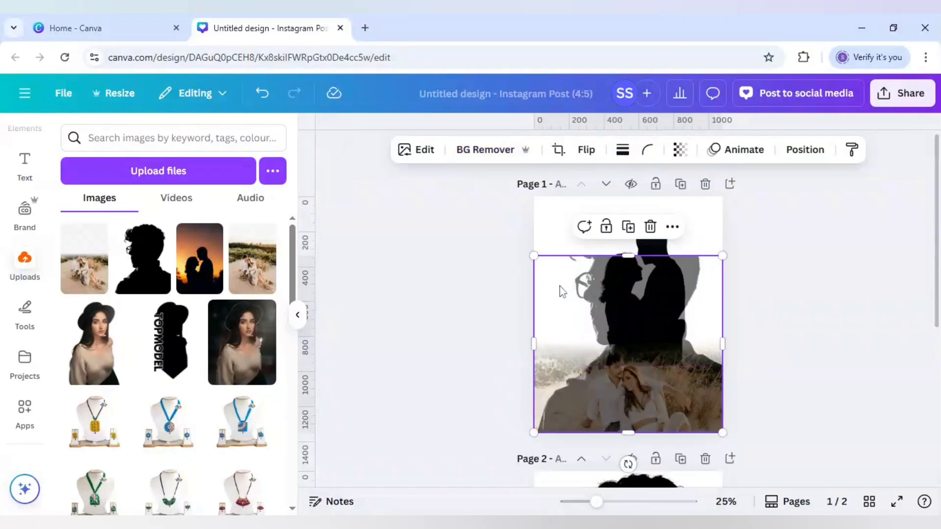
pyautogui.moveTo(628, 255); pyautogui.dragTo(628, 197)
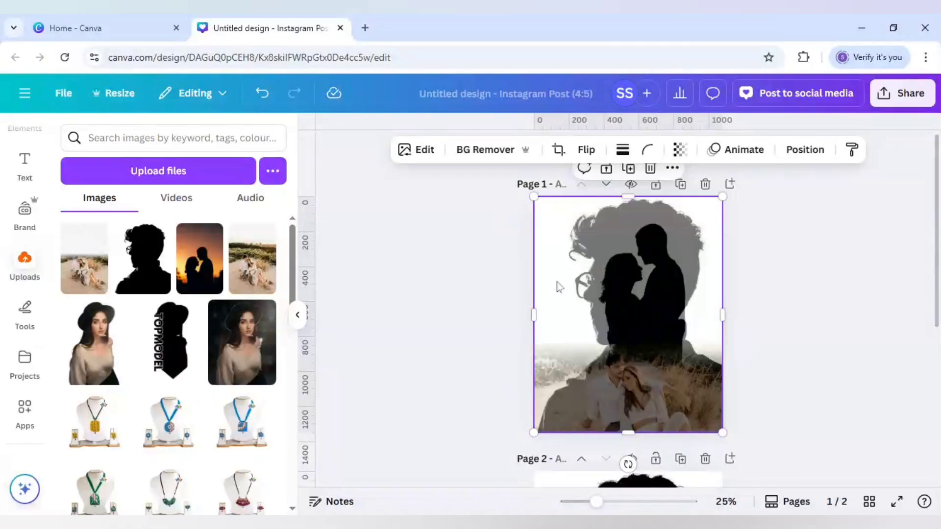
pyautogui.hotkey('ctrl', 'z')
# Step: Set Page 1's background to black from the default solid colours
pyautogui.click(561, 244)
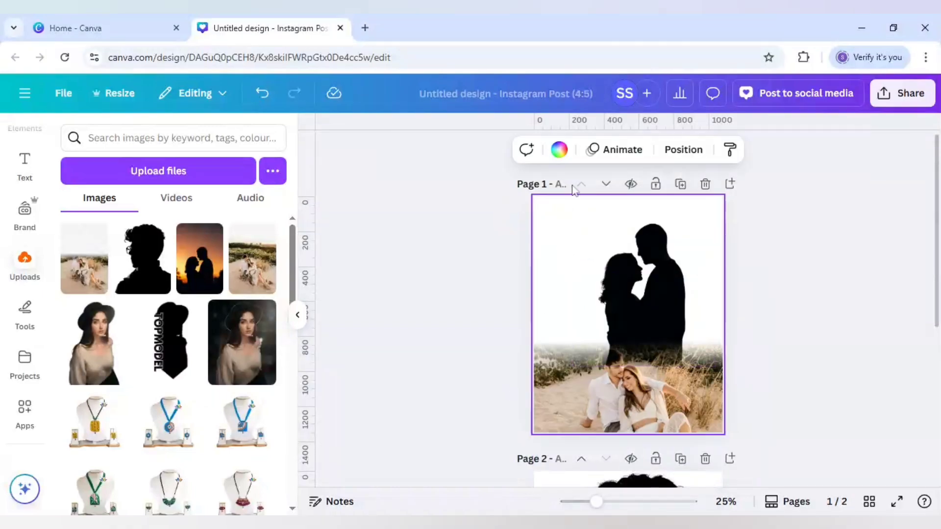
pyautogui.click(560, 149)
pyautogui.scroll(-3, 163, 364)
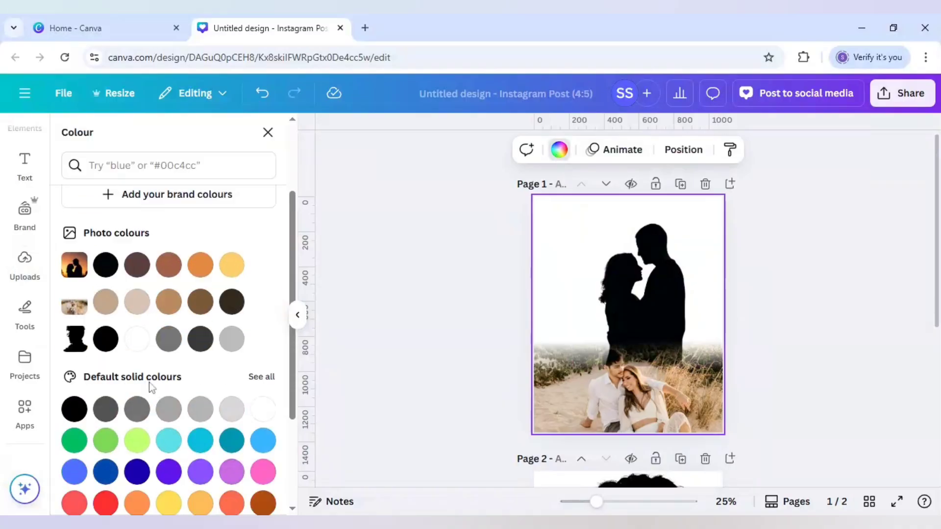
pyautogui.click(74, 387)
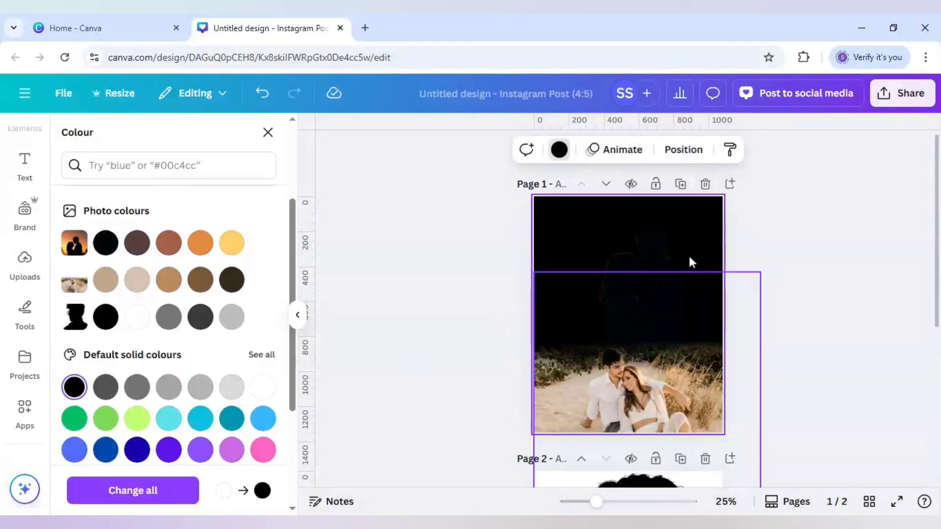
pyautogui.scroll(2, 16, 234)
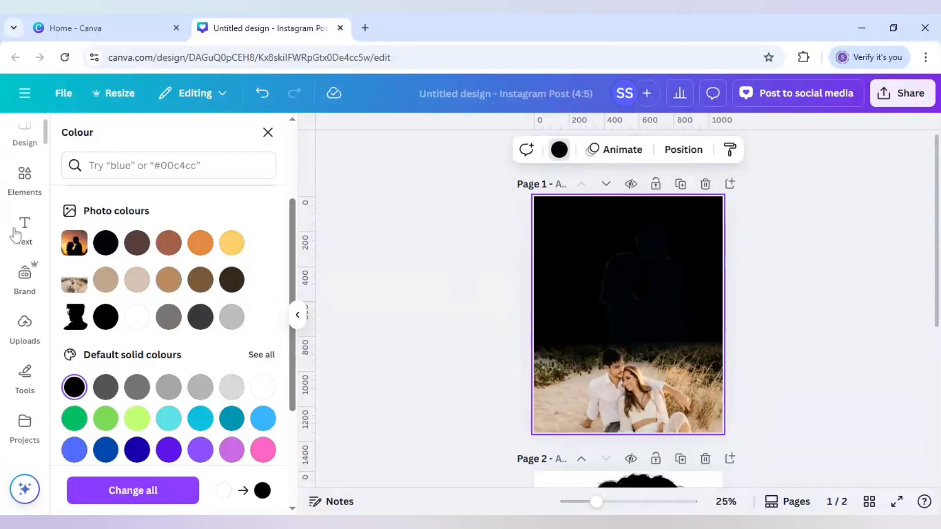
pyautogui.scroll(1, 16, 231)
# Step: Search Elements for 'white glow', add the glow graphic, then enlarge and reposition it
pyautogui.click(22, 196)
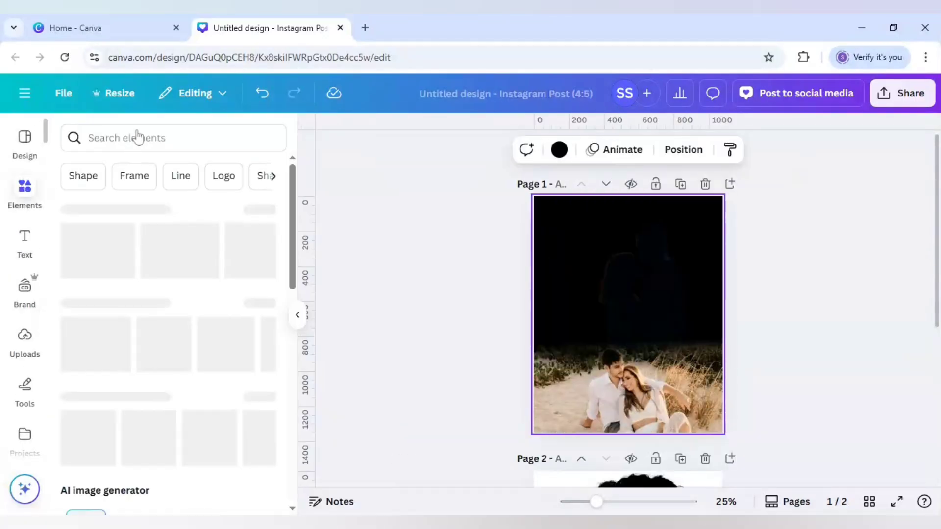
pyautogui.write('w')
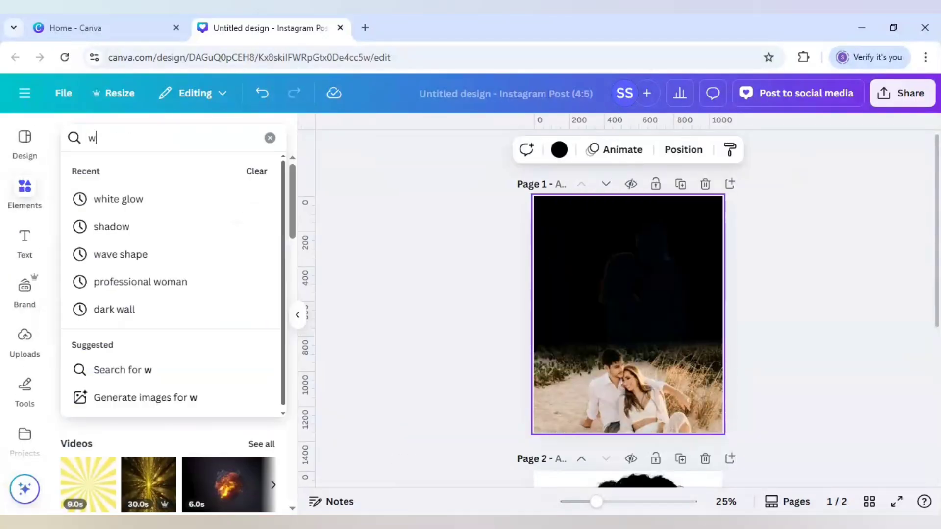
pyautogui.write('hite glow')
pyautogui.press('Return')
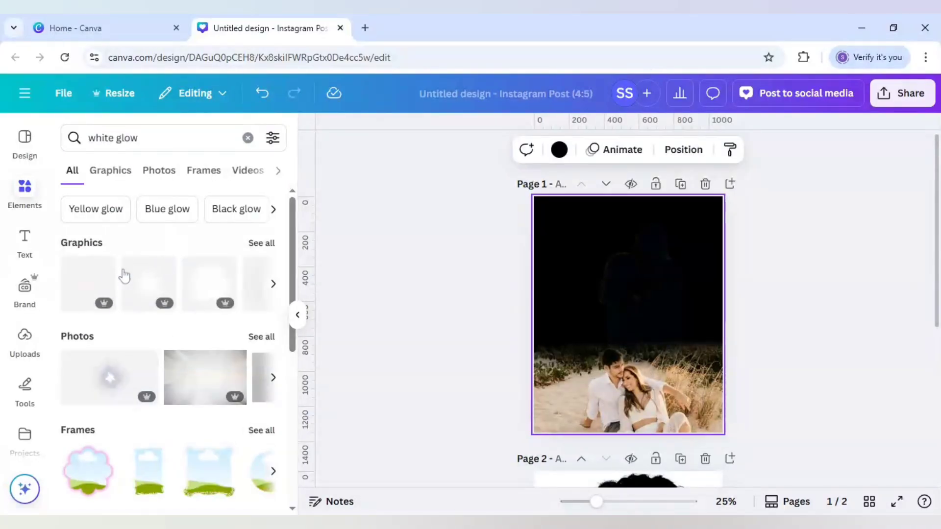
pyautogui.click(82, 283)
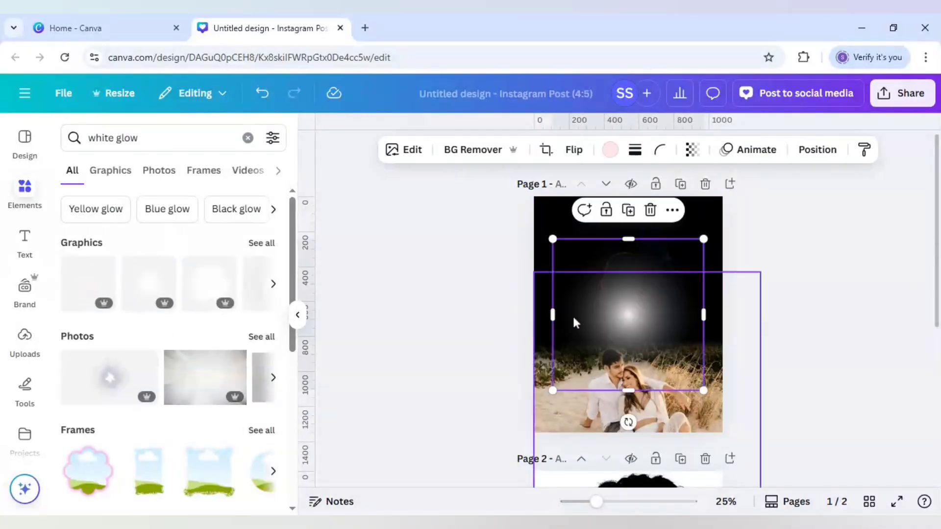
pyautogui.moveTo(628, 311); pyautogui.dragTo(627, 281)
pyautogui.moveTo(563, 357); pyautogui.dragTo(534, 380)
pyautogui.moveTo(606, 338); pyautogui.dragTo(633, 275)
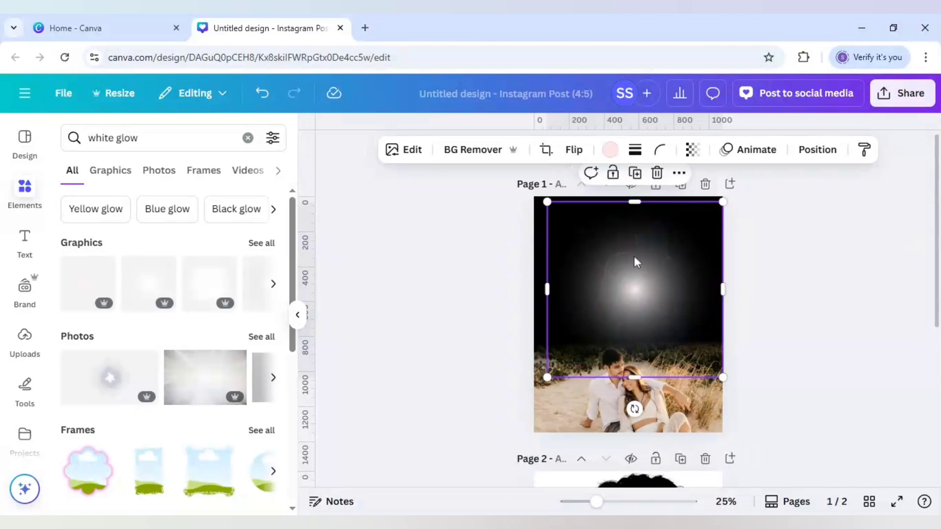
# Step: Send the glow to the back and centre it behind the kissing couple silhouette
pyautogui.rightClick(633, 272)
pyautogui.moveTo(664, 260)
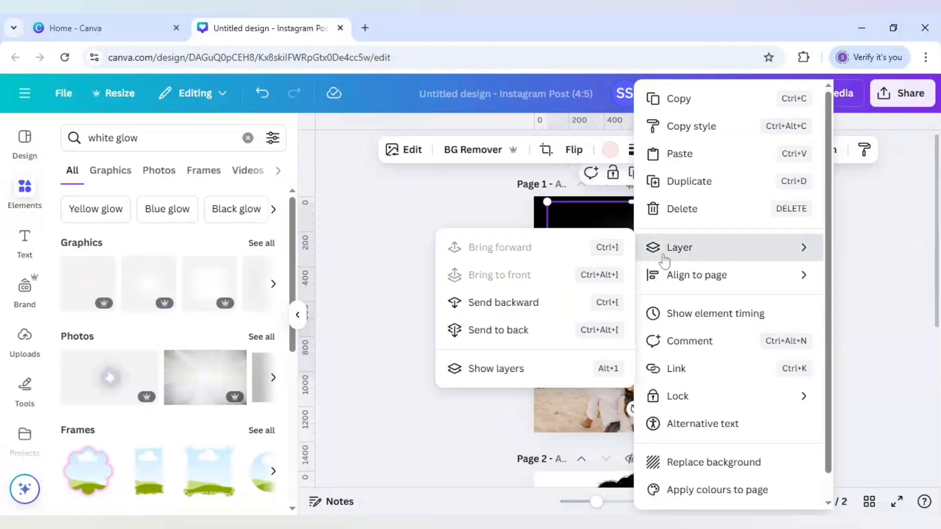
pyautogui.click(528, 328)
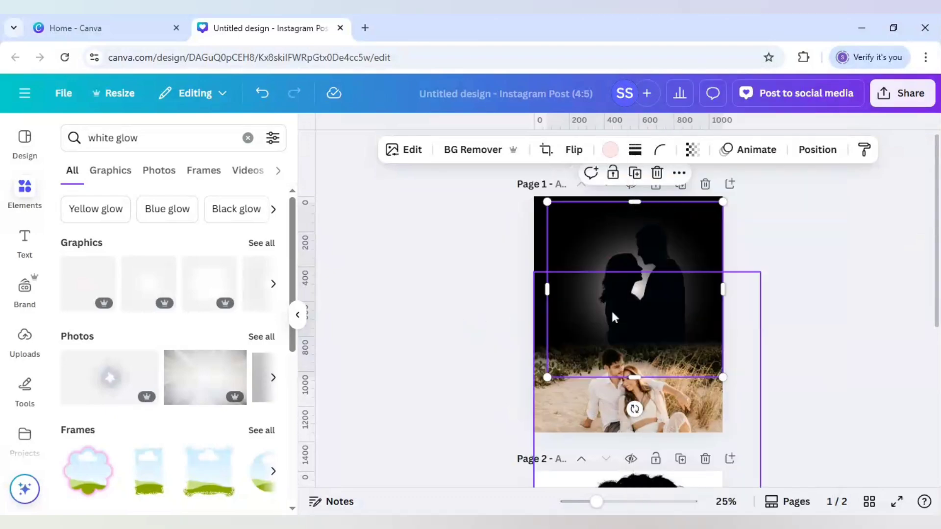
pyautogui.moveTo(559, 235); pyautogui.dragTo(566, 220)
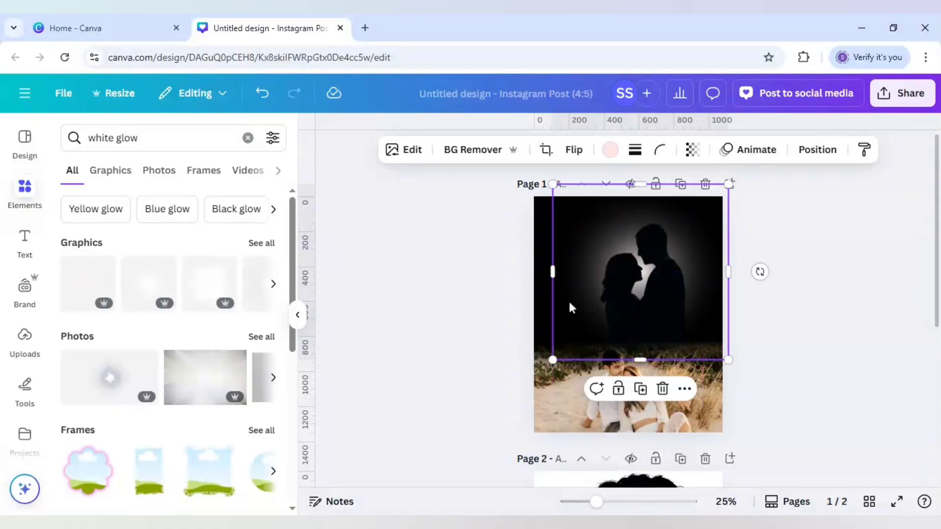
pyautogui.moveTo(548, 373); pyautogui.dragTo(549, 373)
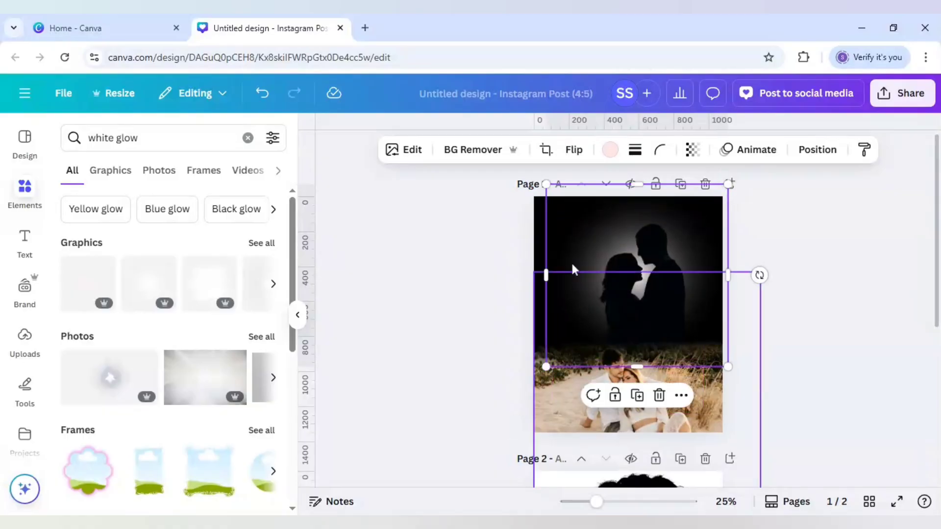
pyautogui.click(571, 236)
pyautogui.click(562, 240)
pyautogui.moveTo(559, 237); pyautogui.dragTo(564, 240)
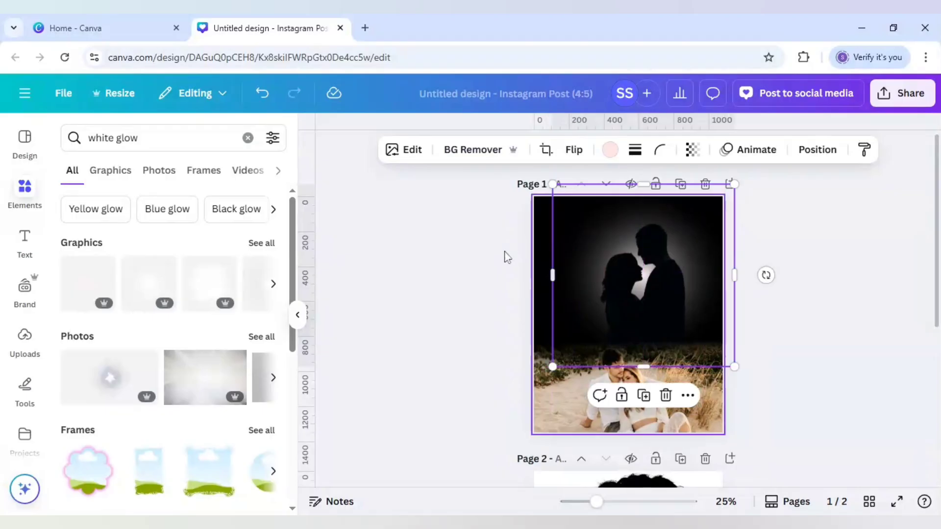
pyautogui.click(461, 264)
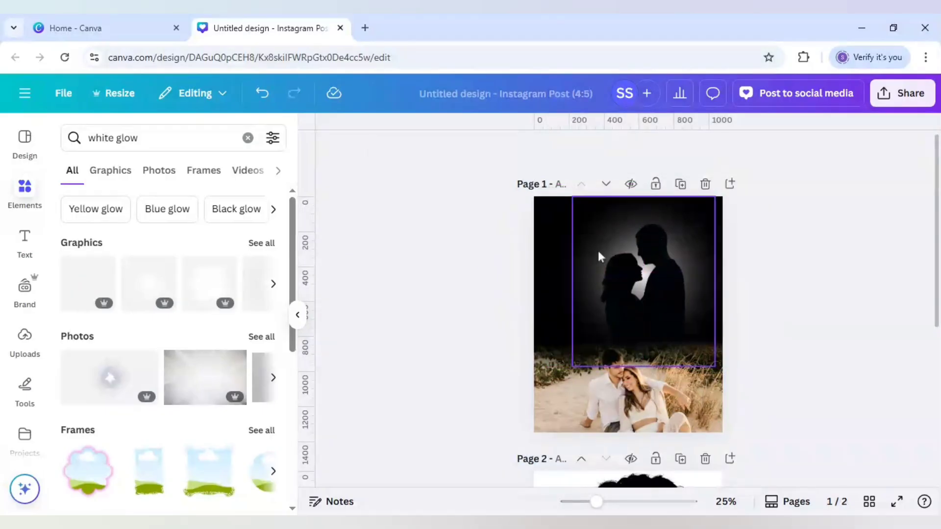
# Step: Download only the current page 1 as a JPG file from the Share menu
pyautogui.click(903, 96)
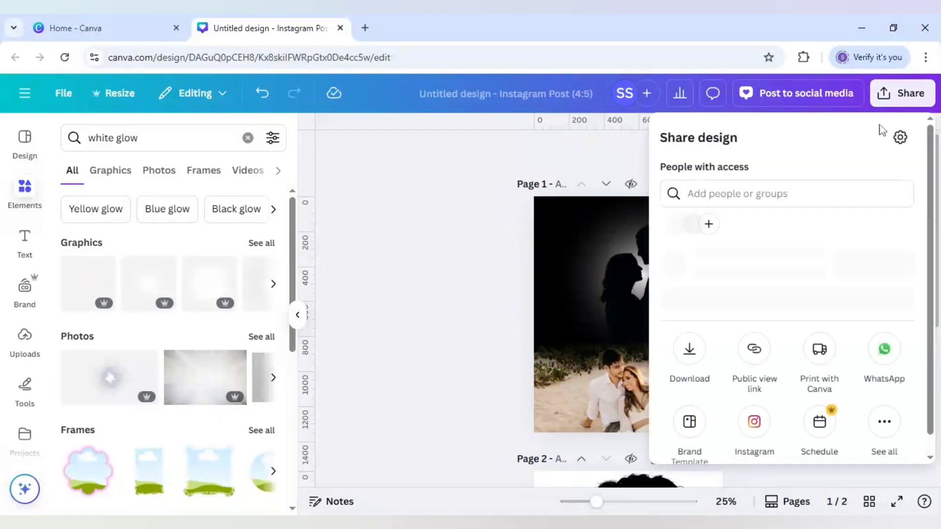
pyautogui.click(699, 378)
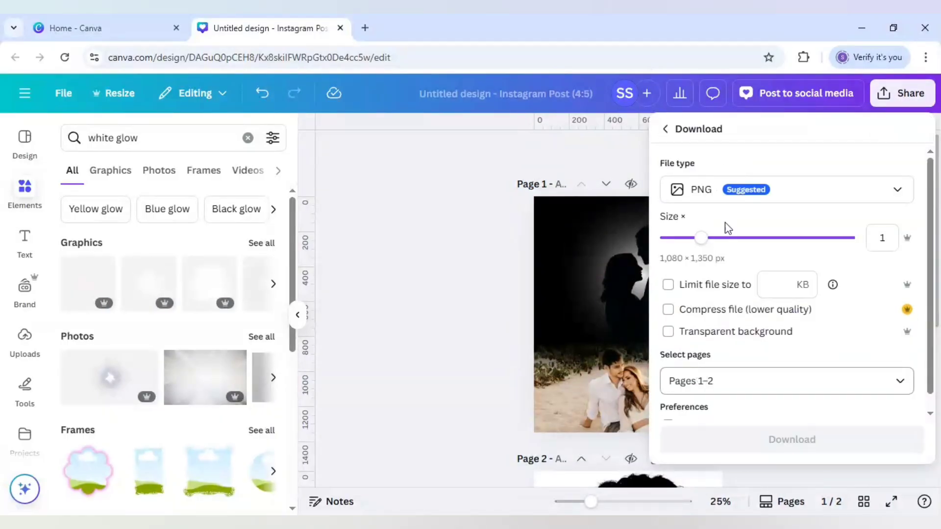
pyautogui.click(714, 190)
pyautogui.click(720, 223)
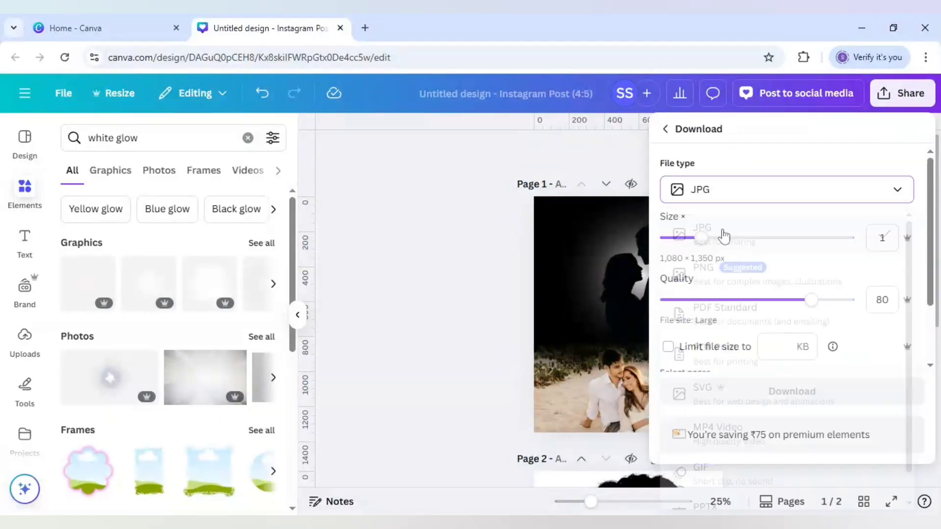
pyautogui.scroll(-1, 785, 294)
pyautogui.click(785, 330)
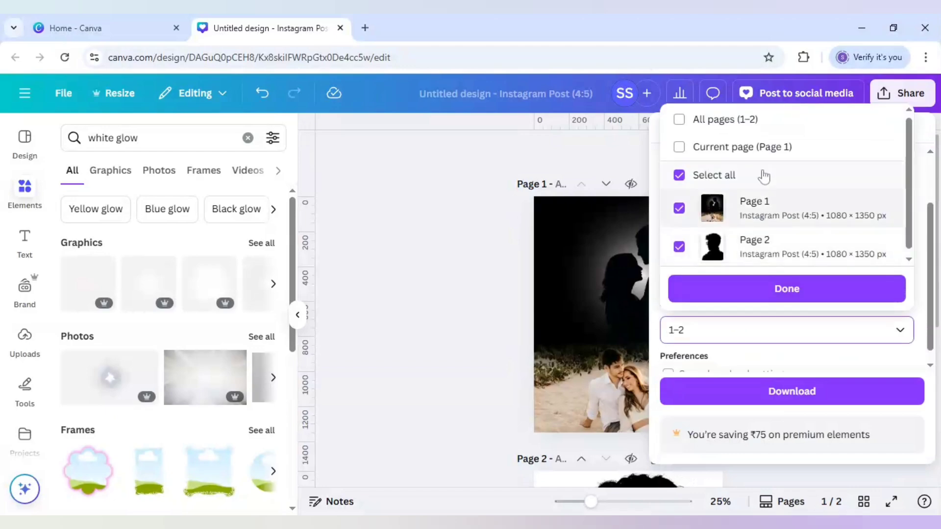
pyautogui.click(750, 148)
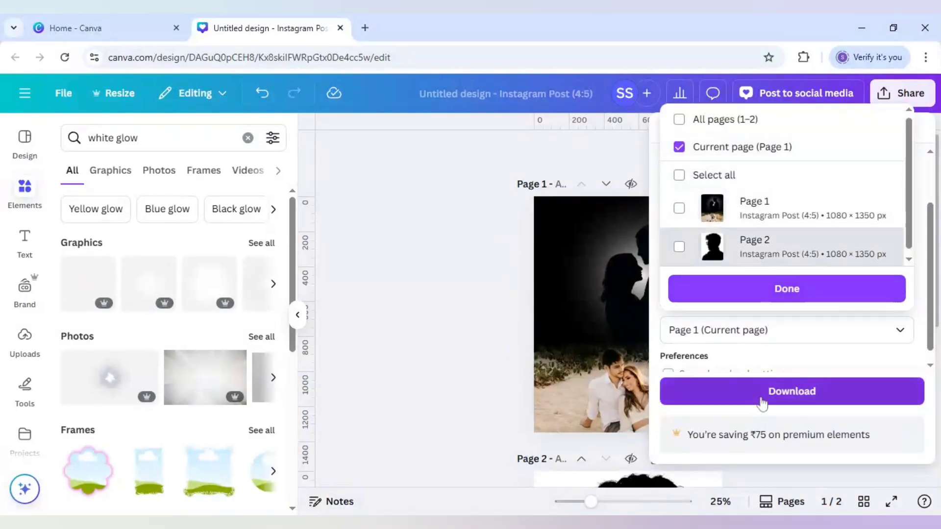
pyautogui.click(762, 403)
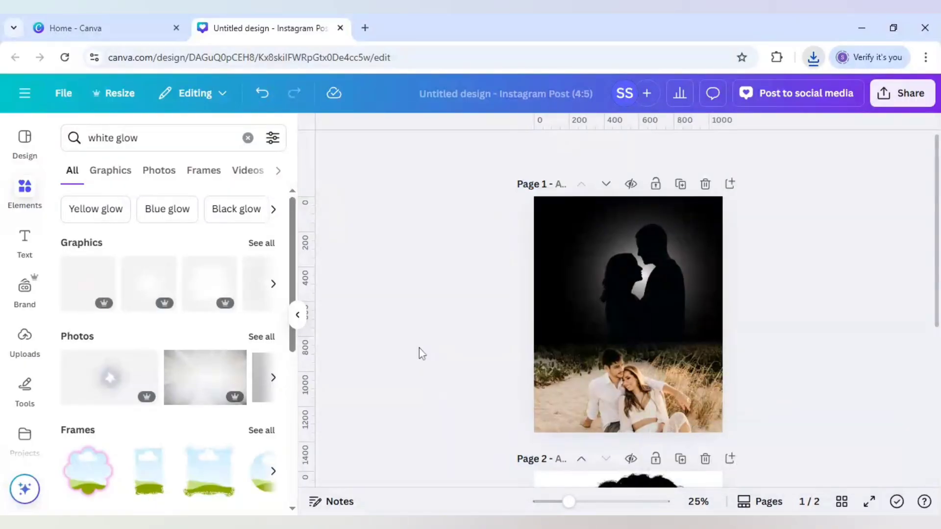
# Step: Add a blank page 3 after page 2 and paste the downloaded couple image onto it
pyautogui.scroll(-5, 419, 338)
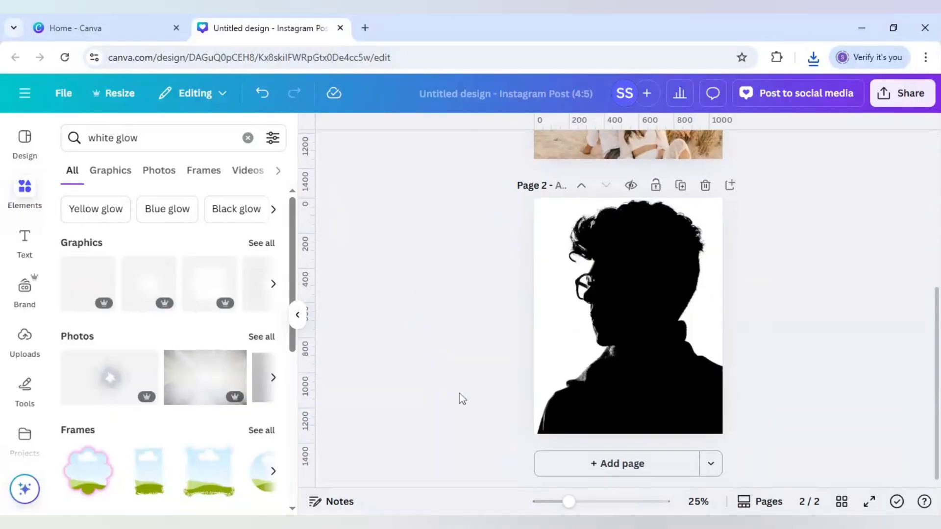
pyautogui.click(623, 464)
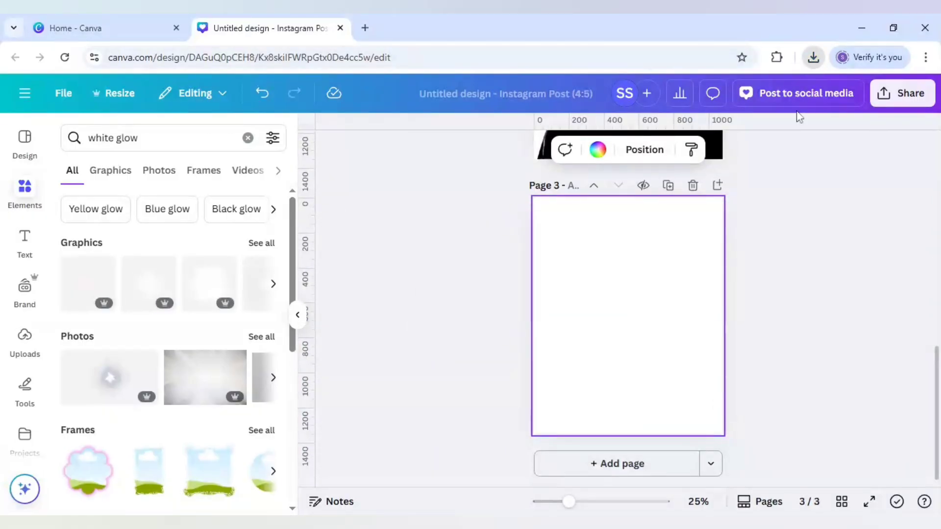
pyautogui.hotkey('ctrl', 'v')
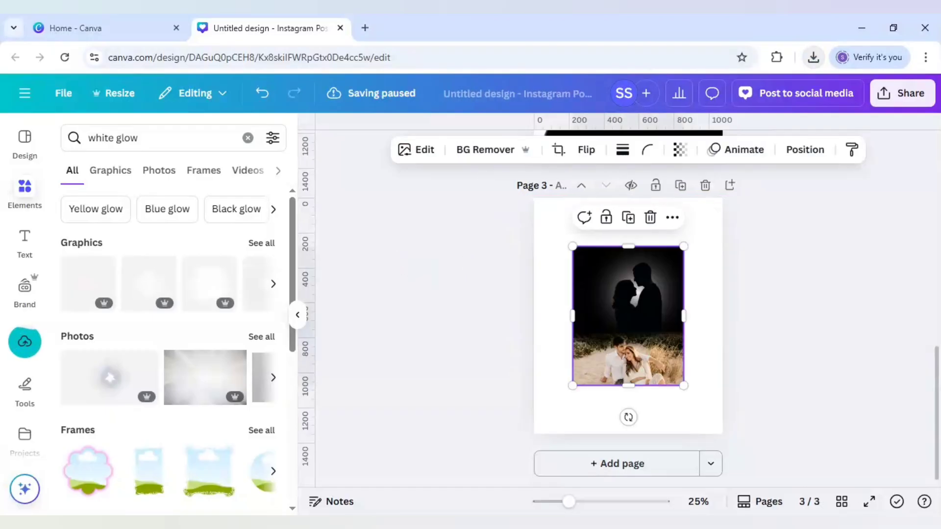
# Step: Launch the Blend Image app from the Apps panel
pyautogui.scroll(-2, 27, 387)
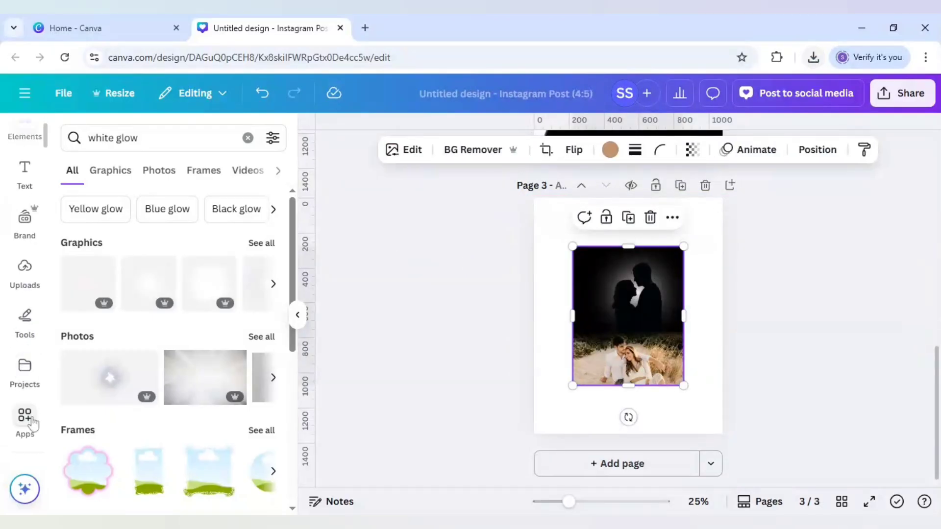
pyautogui.click(32, 422)
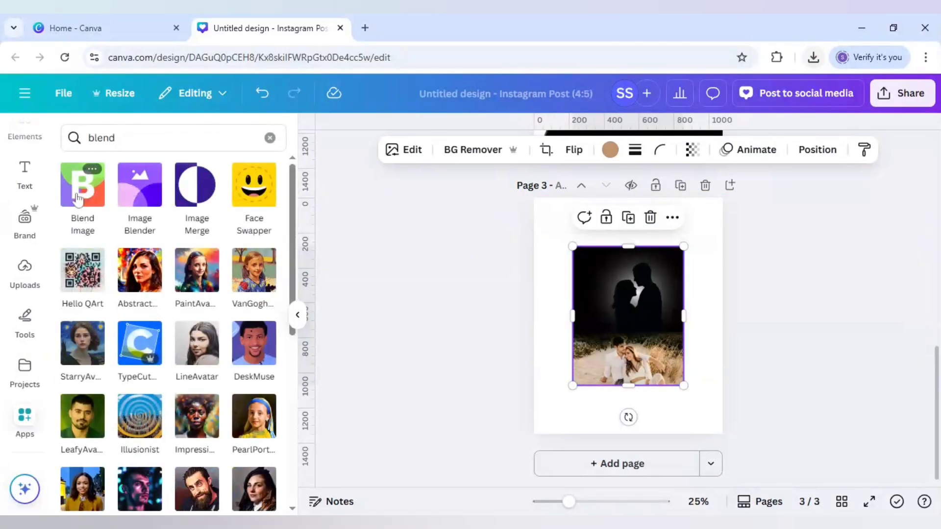
pyautogui.click(79, 198)
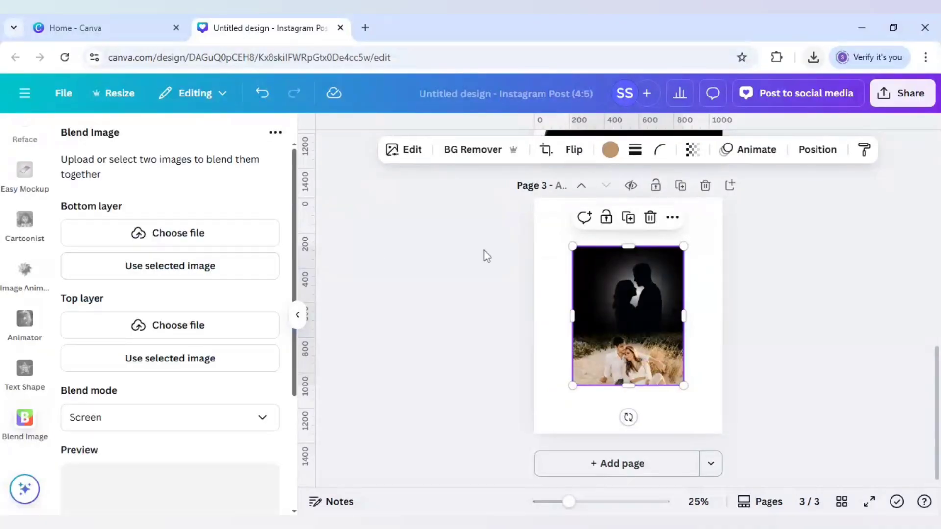
pyautogui.scroll(3, 490, 260)
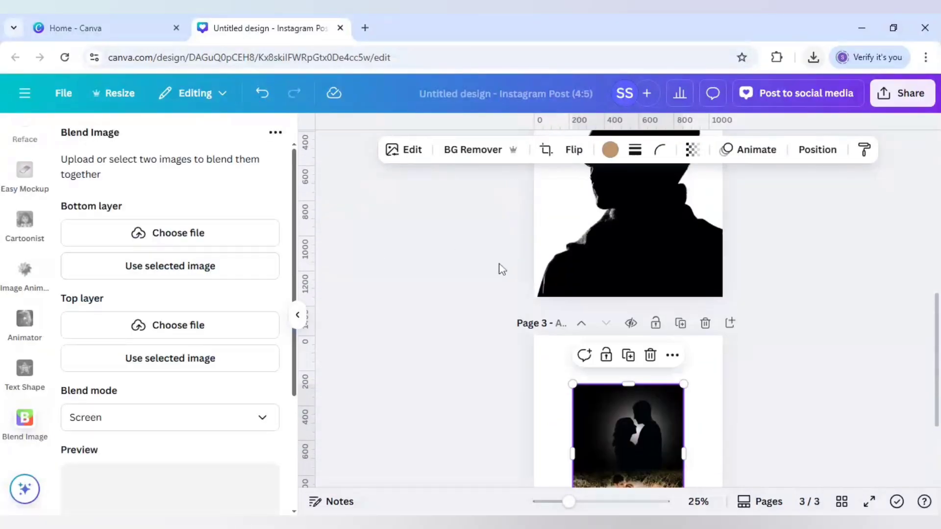
pyautogui.scroll(-2, 500, 269)
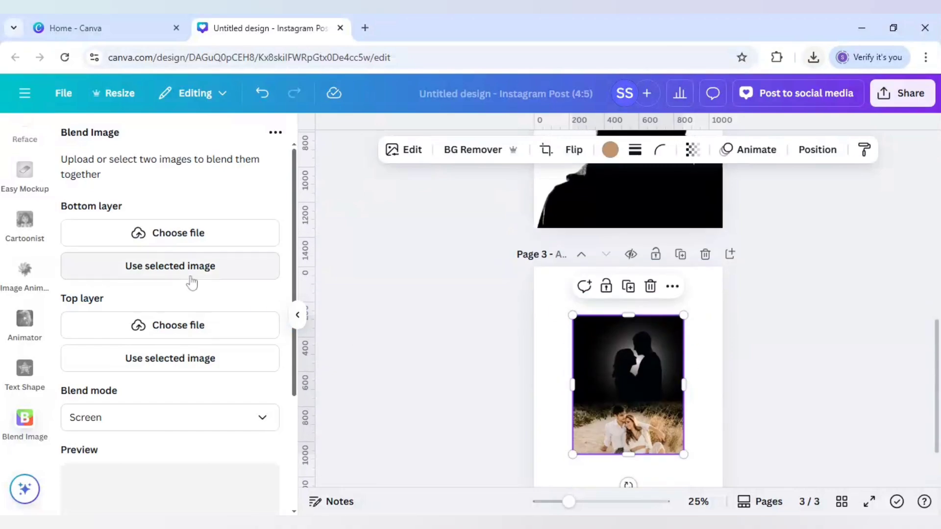
# Step: Blend the couple image as bottom layer with page 2's man silhouette on top, Screen mode
pyautogui.click(191, 278)
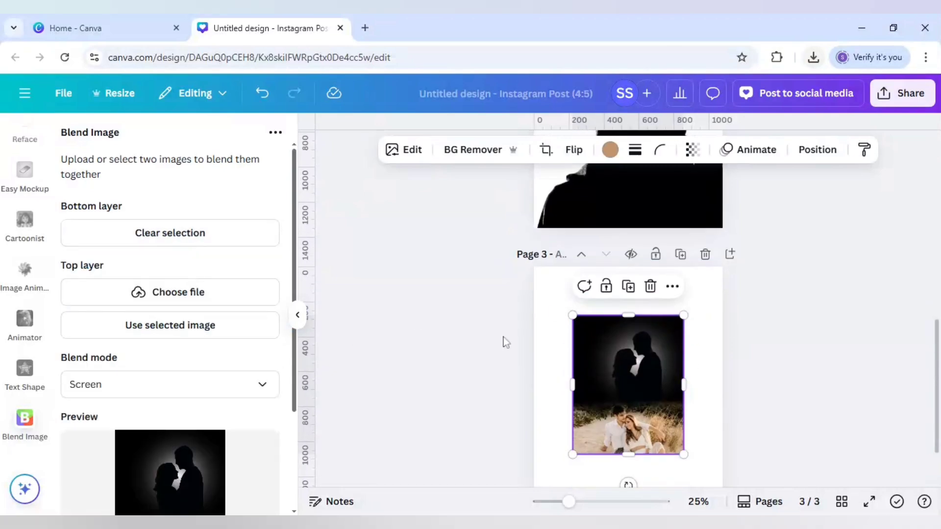
pyautogui.scroll(5, 564, 349)
pyautogui.click(561, 346)
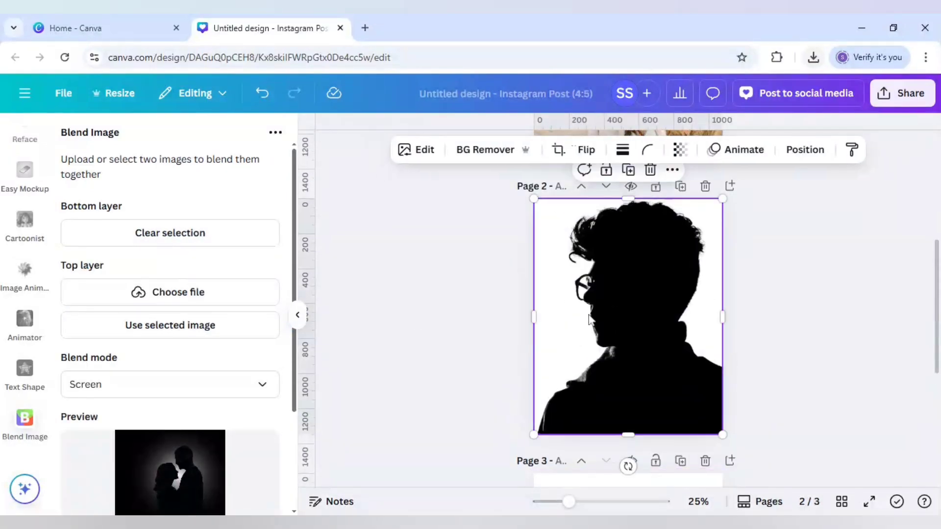
pyautogui.click(204, 326)
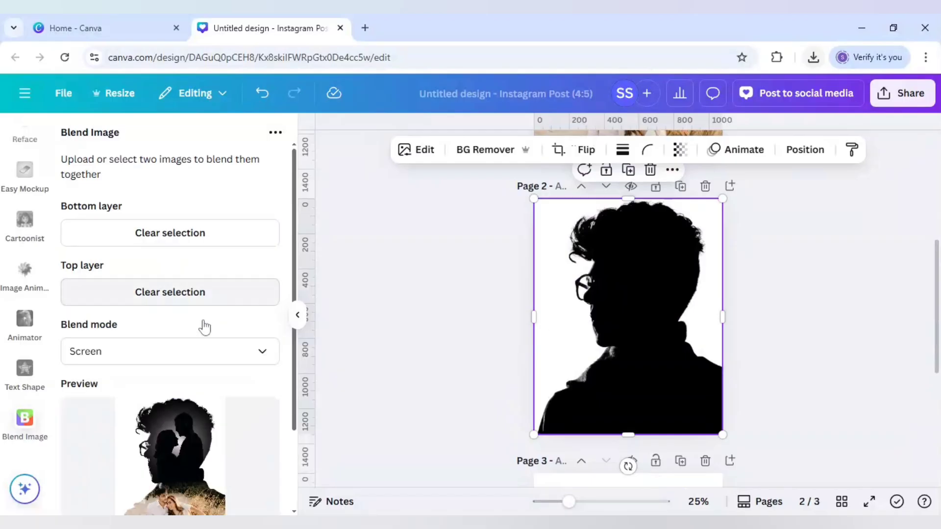
pyautogui.scroll(-2, 203, 321)
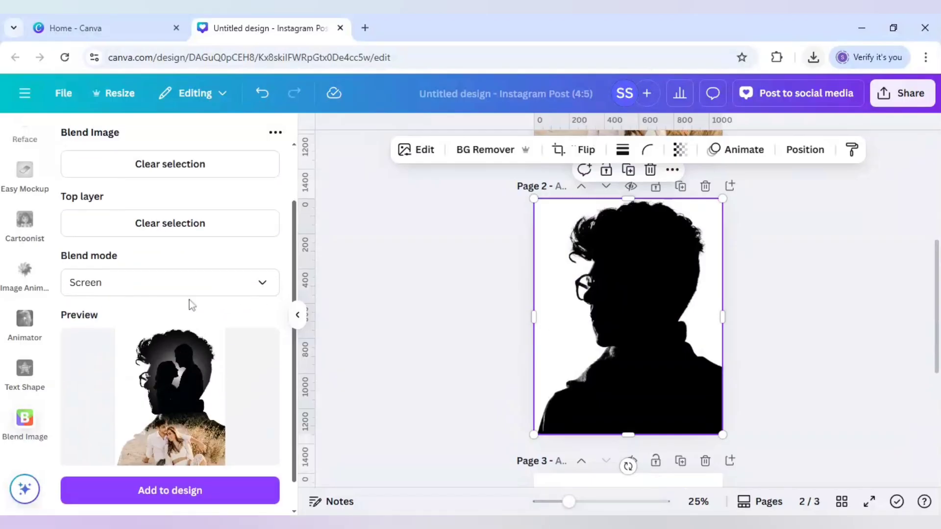
pyautogui.scroll(-4, 455, 374)
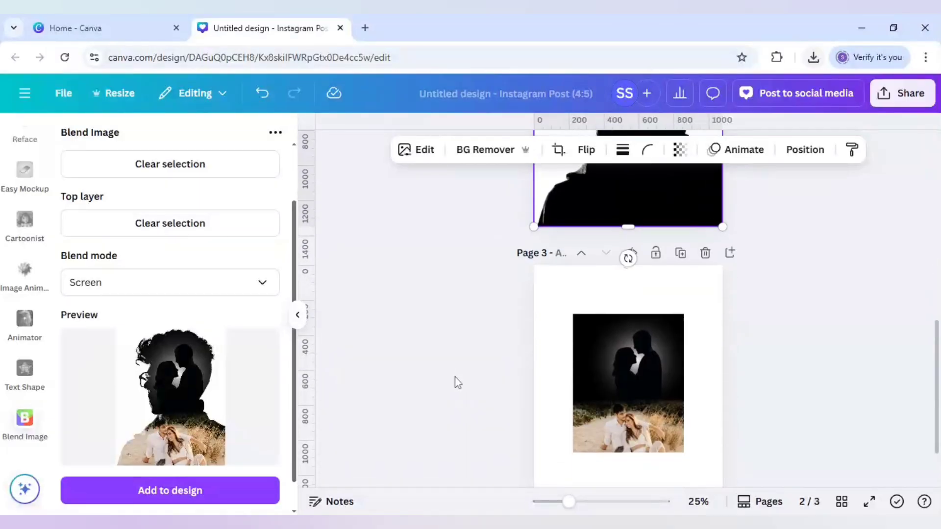
# Step: Add the blended double-exposure image to a new page 4, sized to fill the page
pyautogui.scroll(-2, 454, 380)
pyautogui.click(580, 469)
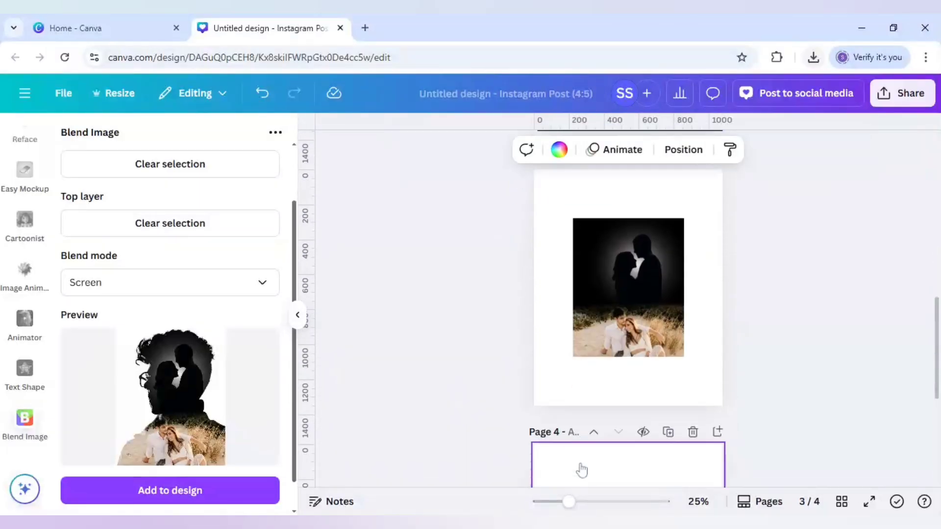
pyautogui.click(213, 485)
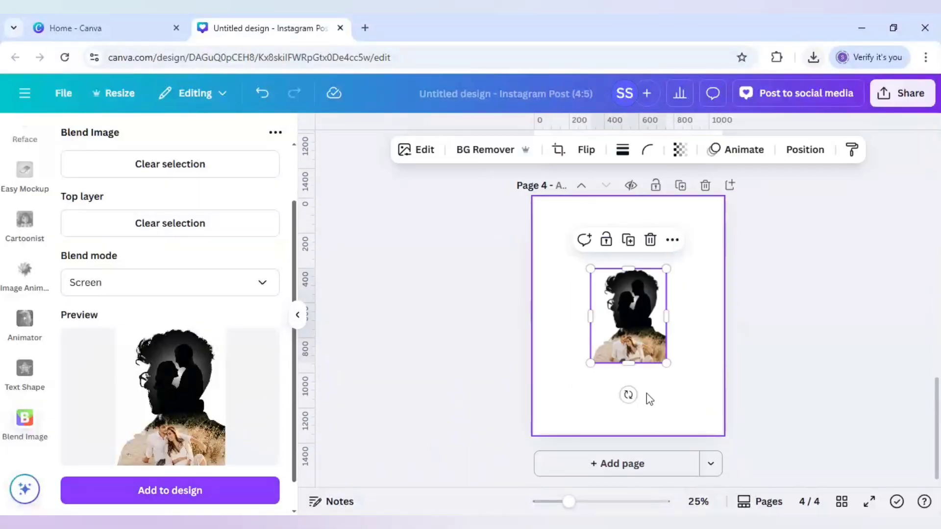
pyautogui.moveTo(622, 336); pyautogui.dragTo(558, 261)
pyautogui.moveTo(637, 326); pyautogui.dragTo(725, 434)
pyautogui.press('Escape')
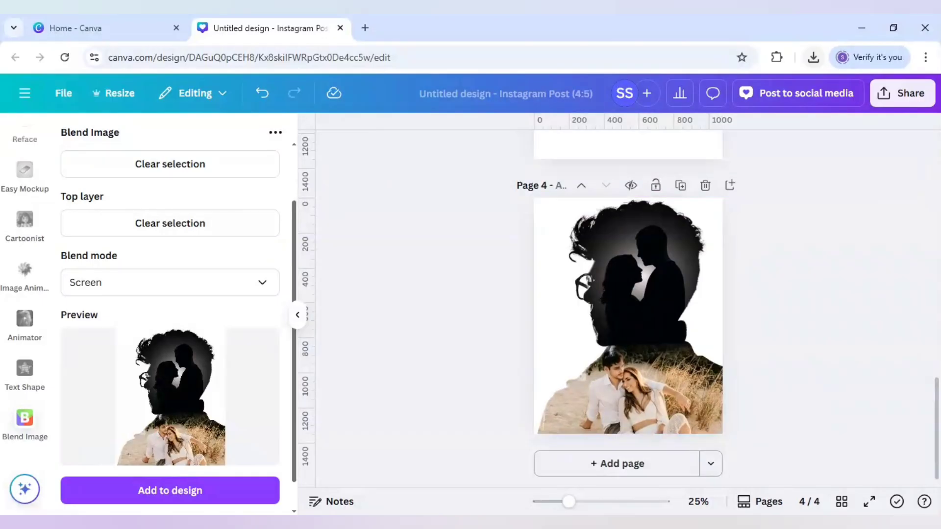